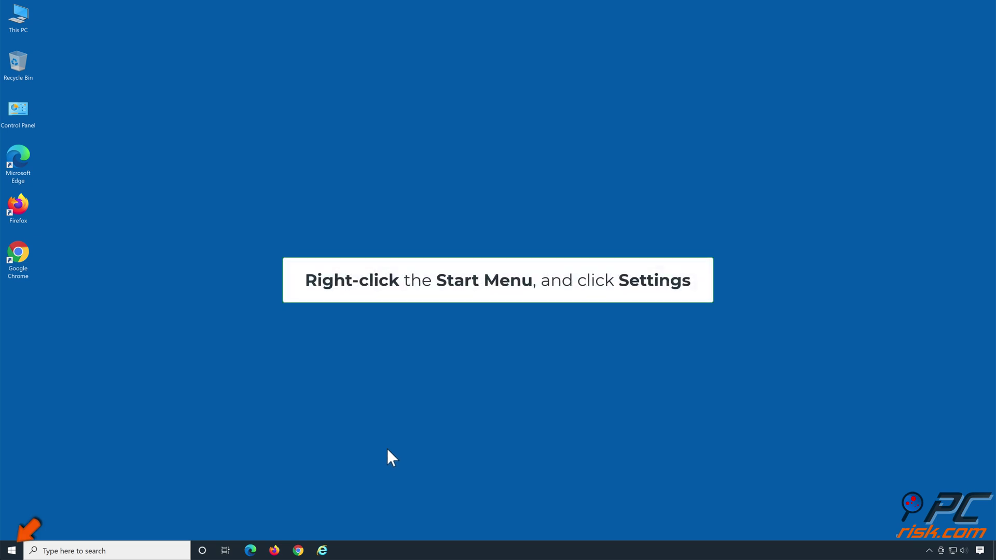
- Open Windows Settings from the Start button's context menu and go to Privacy
right_click(12, 550)
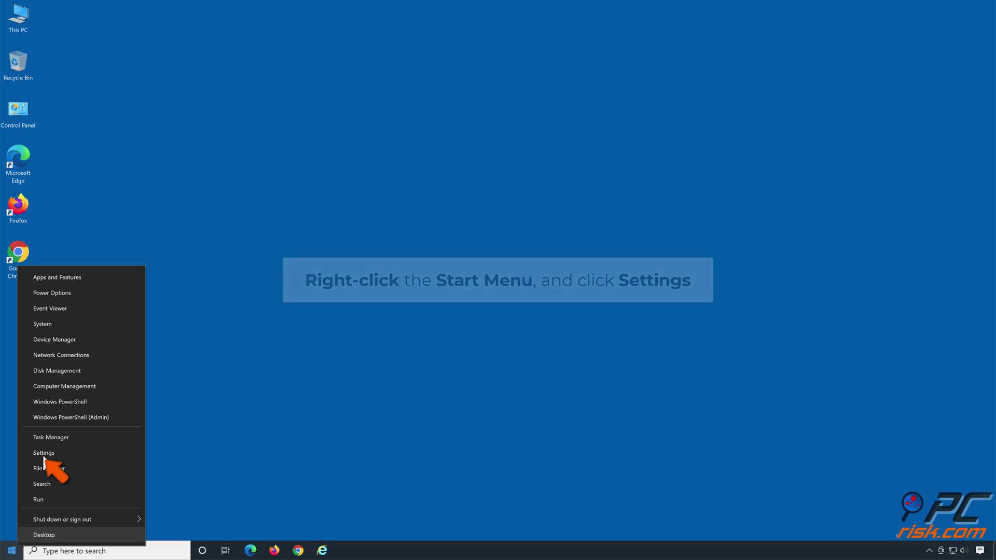
click(43, 453)
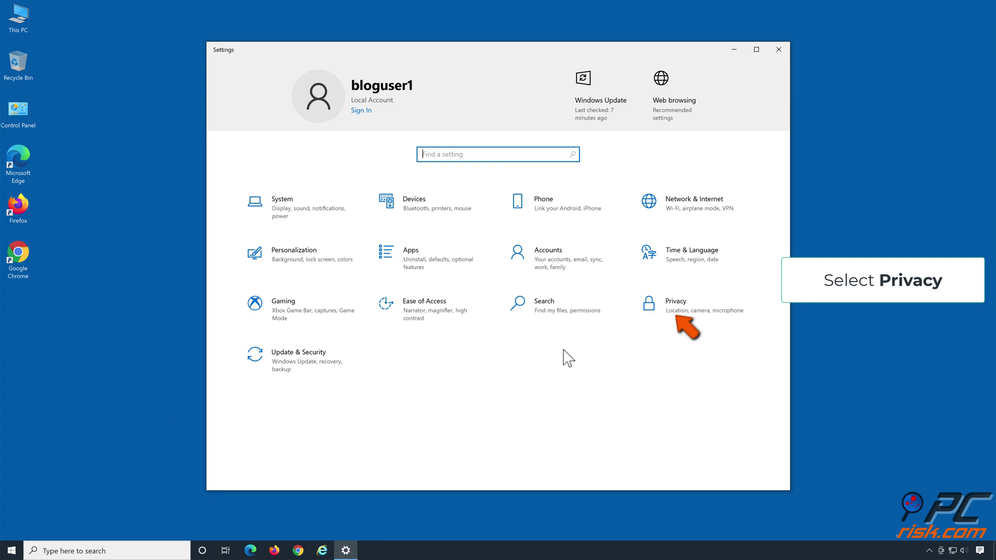
click(676, 317)
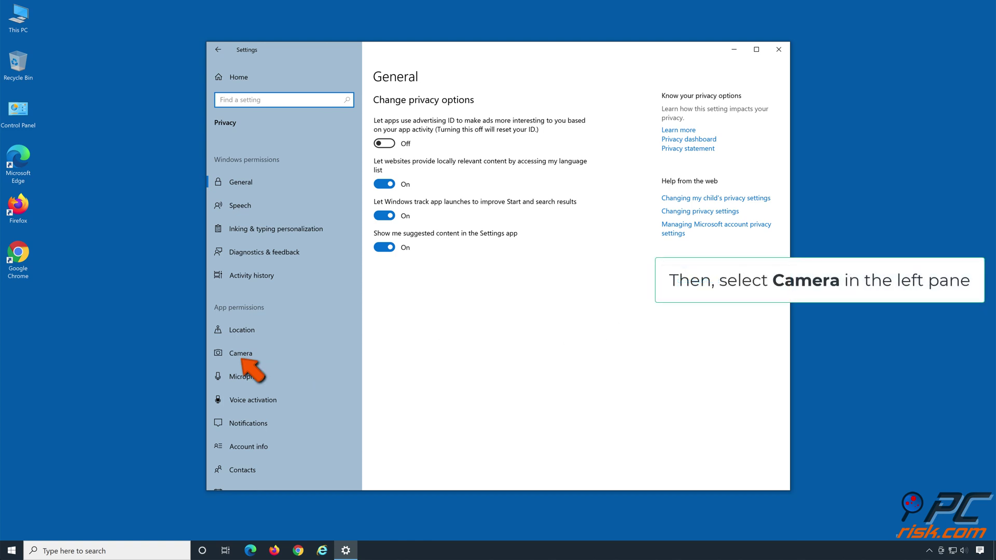
- On the Camera privacy page, turn Camera access for this device On and verify app access is On
click(238, 356)
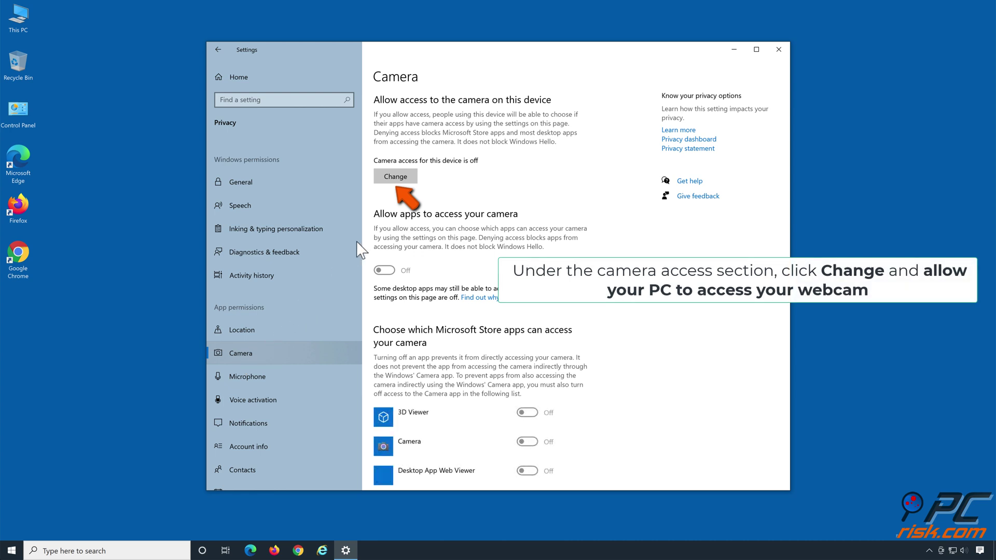
click(395, 178)
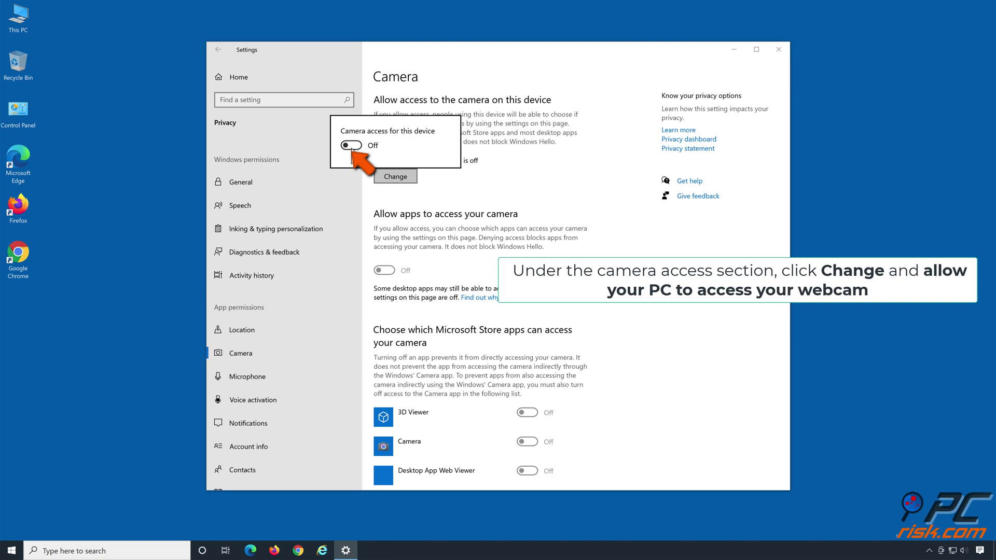
click(351, 145)
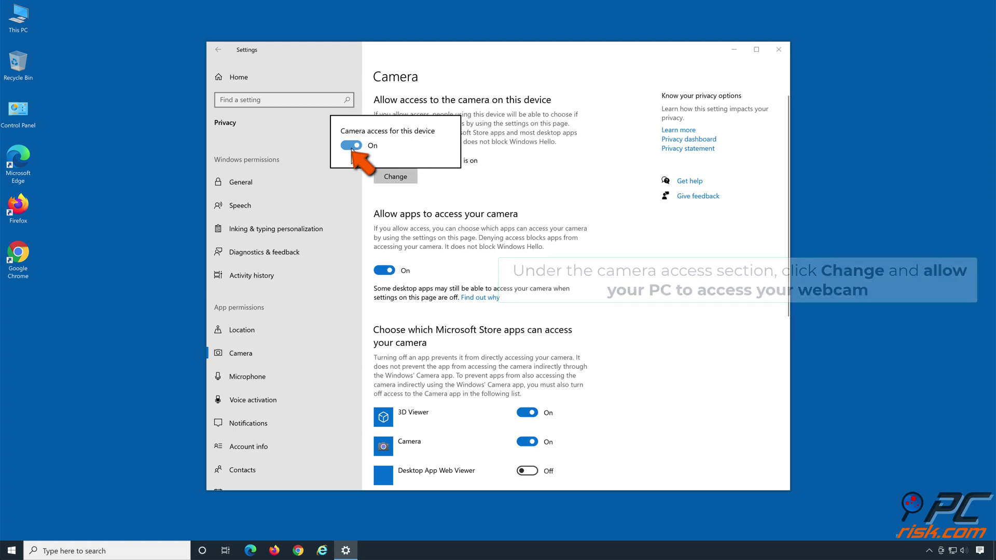
click(449, 203)
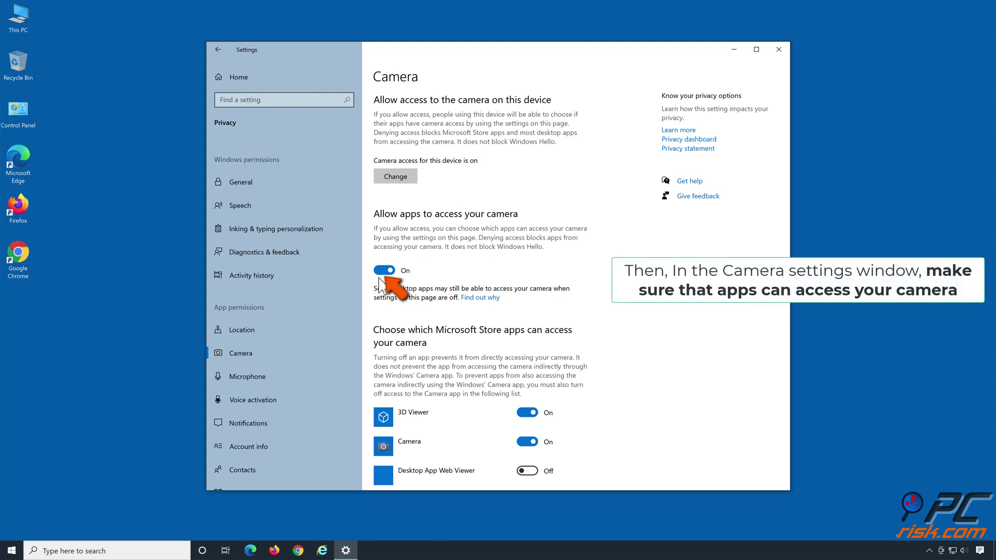
scroll(418, 282, down, 10)
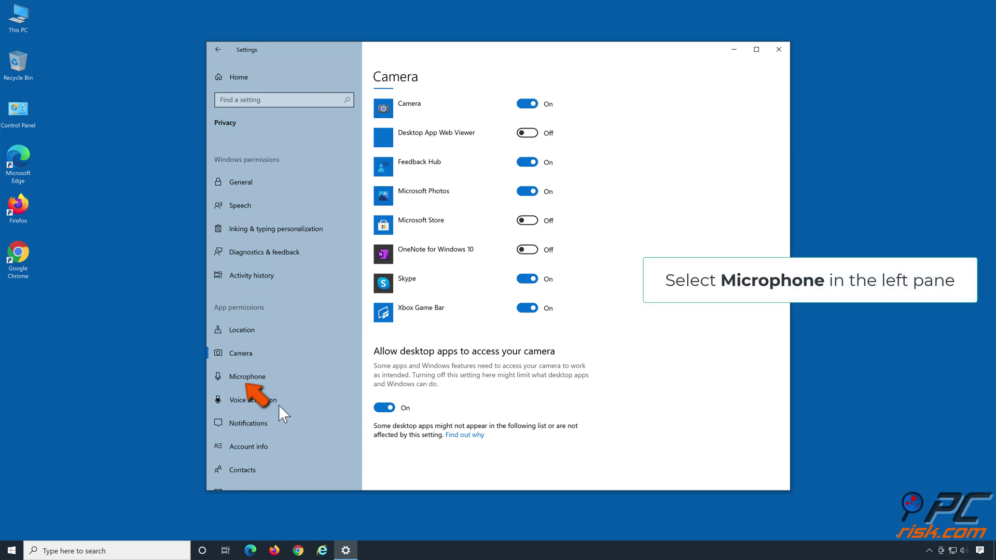
- Turn Microphone access for this device On, verify app access, and close Settings
click(246, 380)
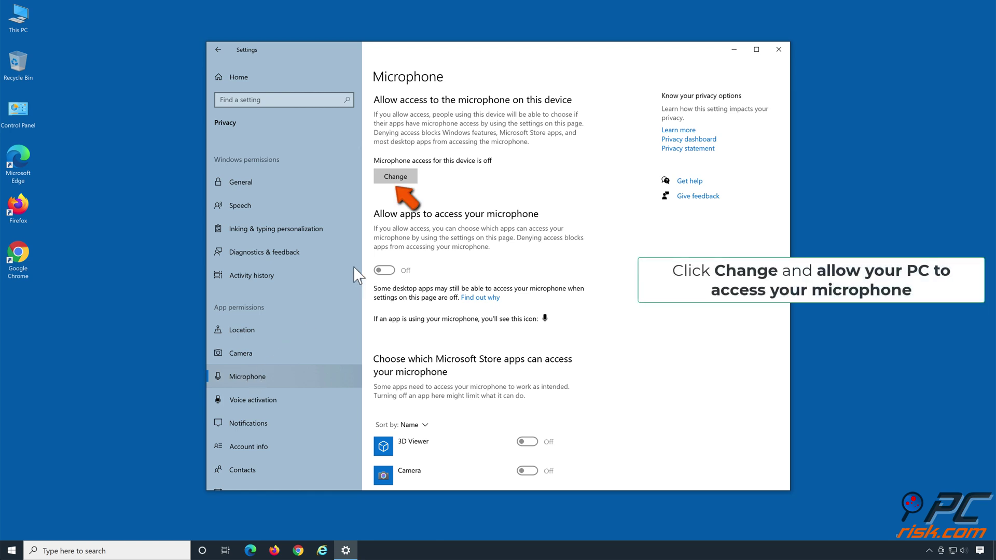
click(396, 179)
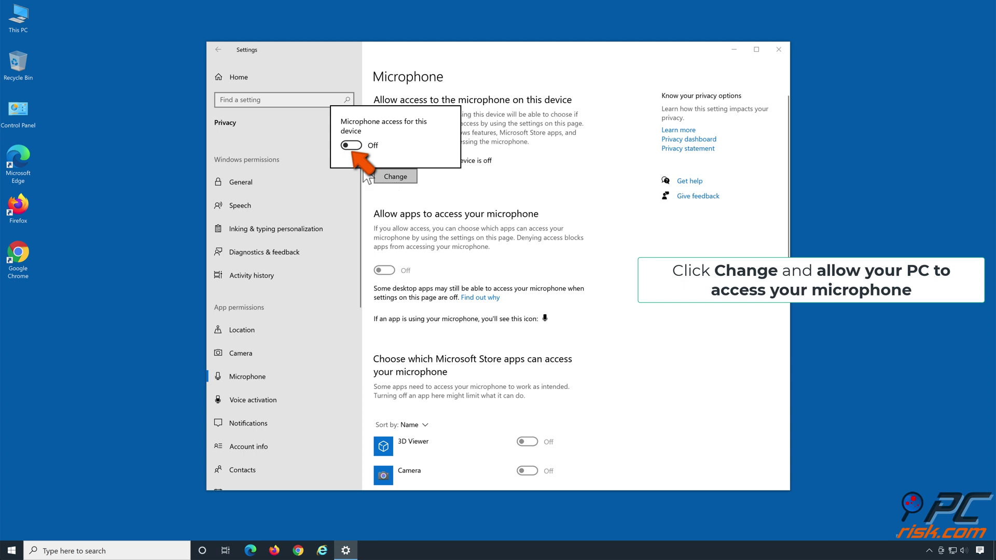
click(351, 145)
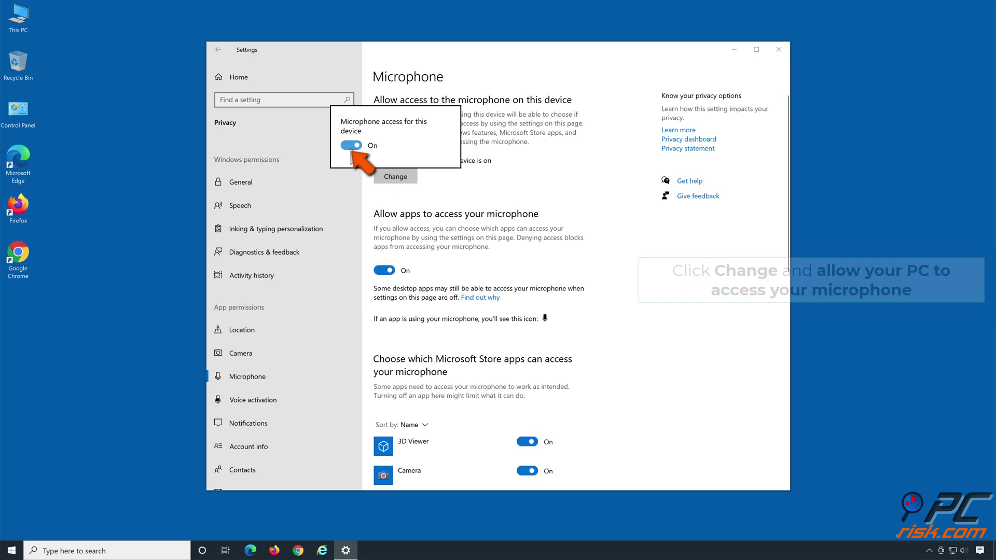
click(406, 210)
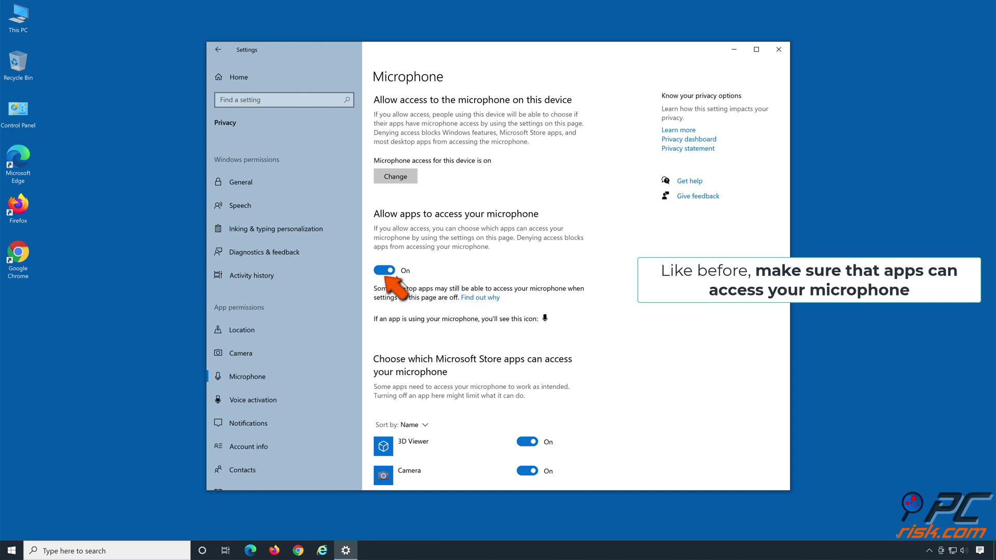
scroll(407, 284, down, 10)
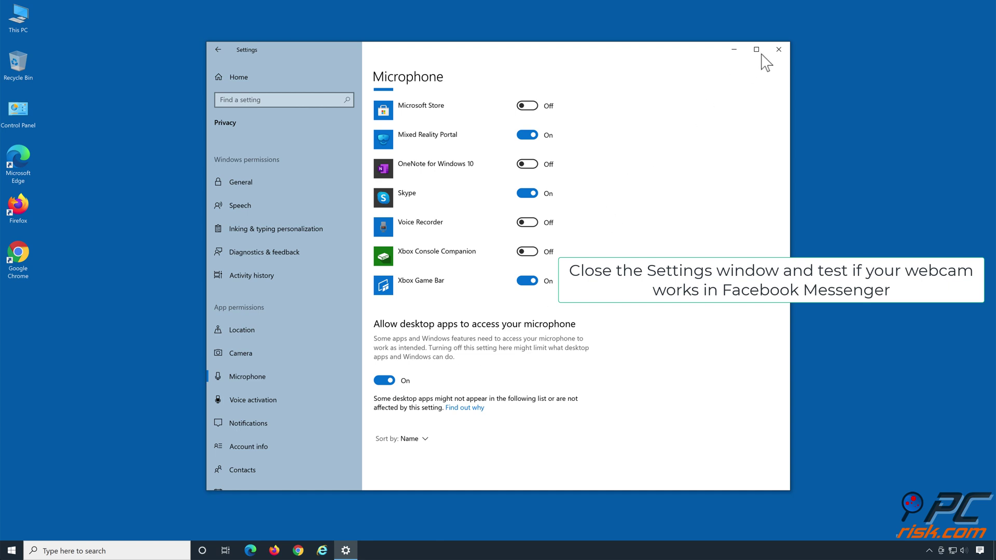
click(779, 50)
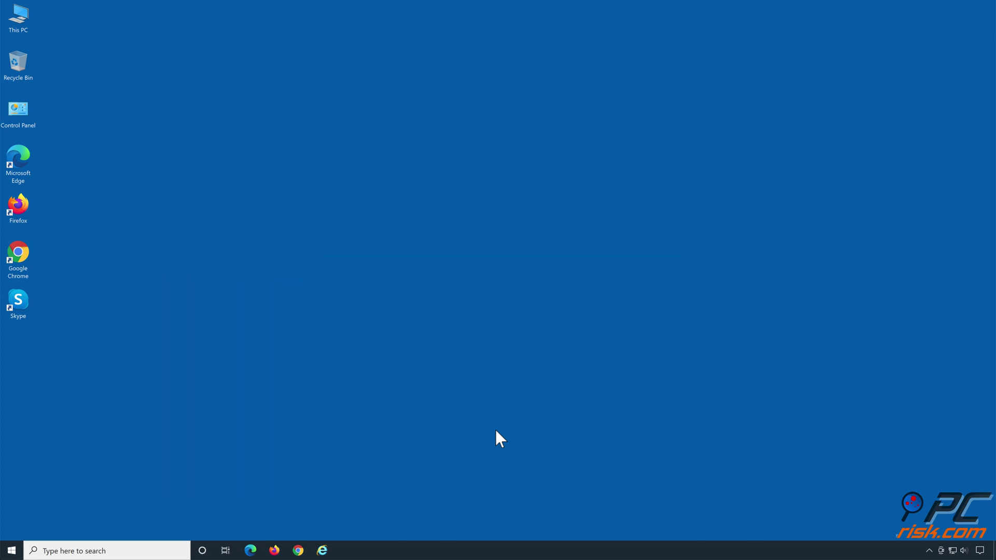
- Launch cmd as administrator from Run and execute msdt.exe -id devicediagnostic
key(super+r)
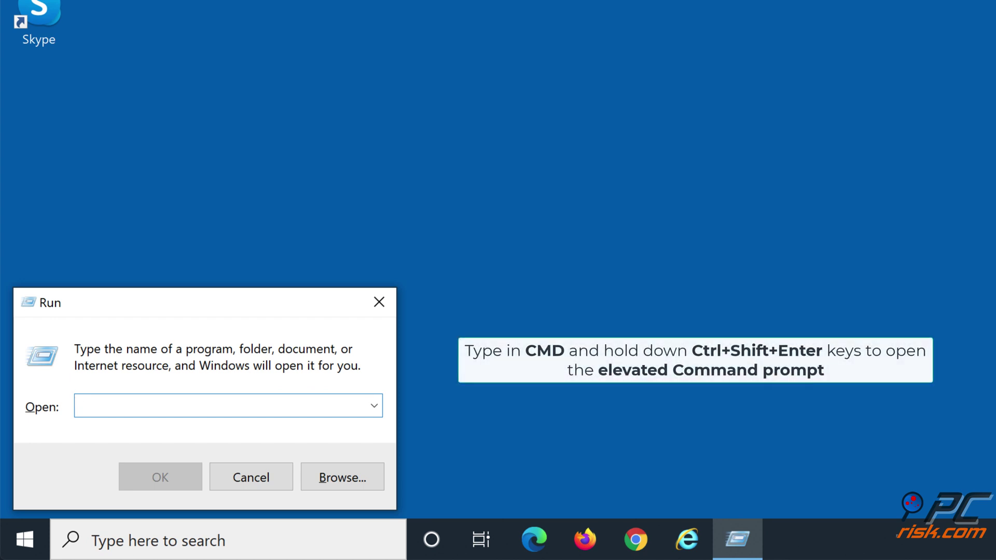
text(cmd)
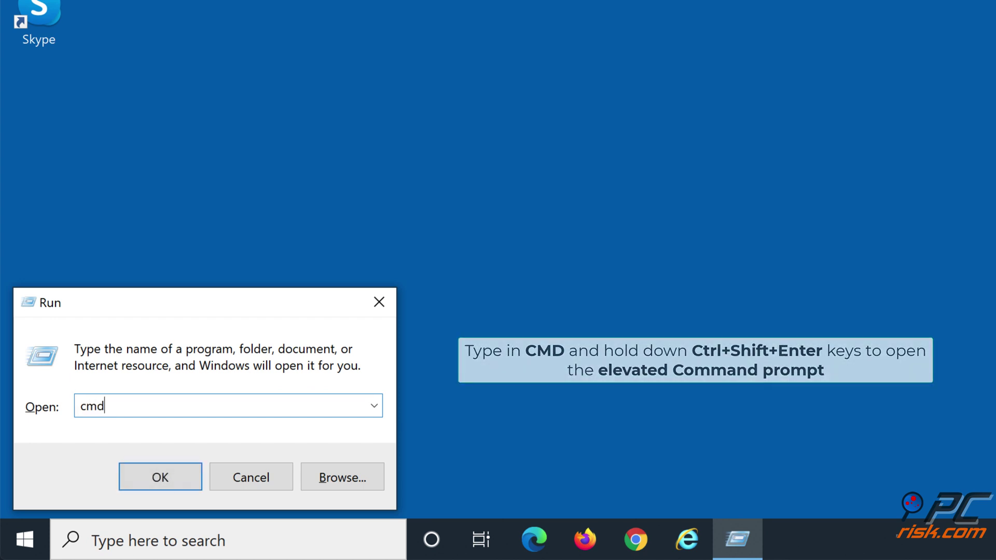
key(ctrl+shift+Return)
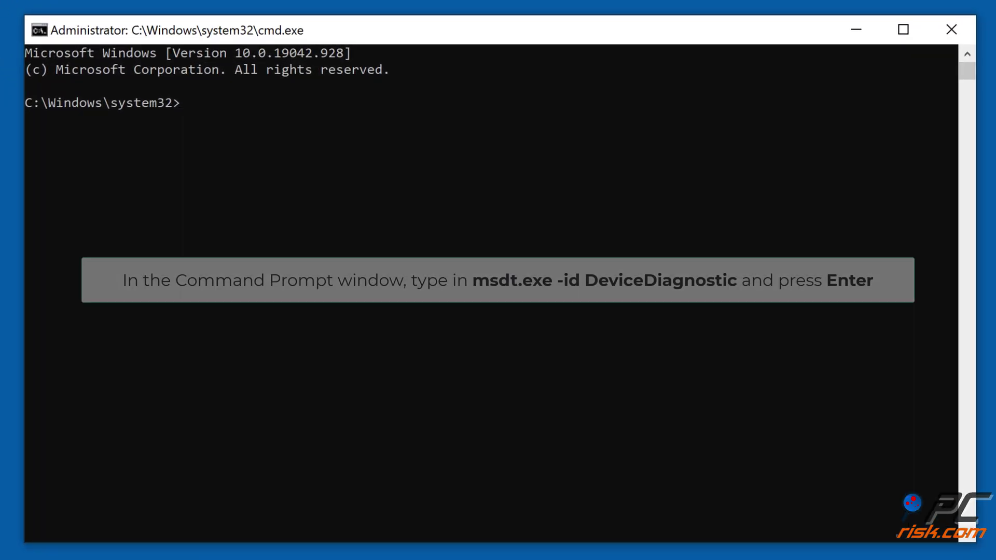
text(msdt.exe -id)
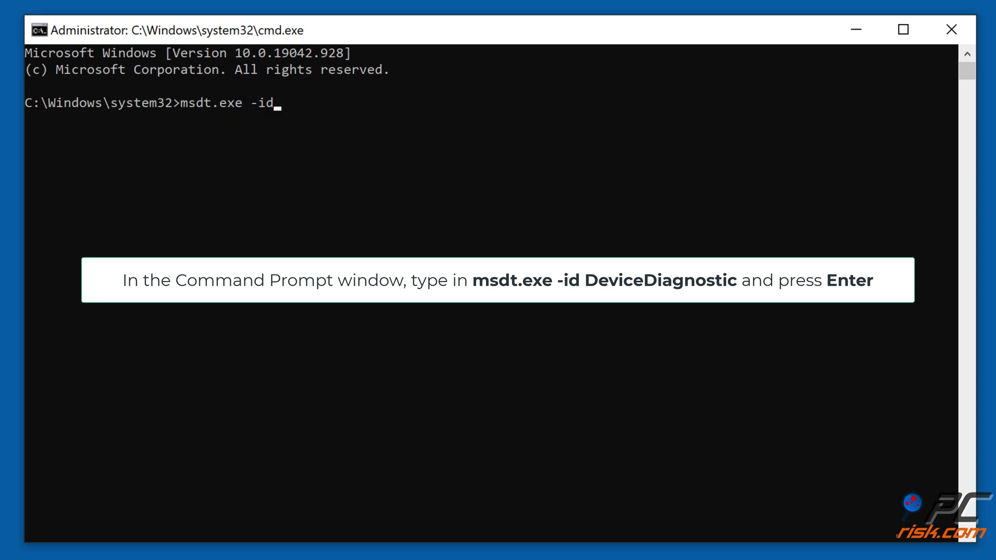
text( devicediagnostic)
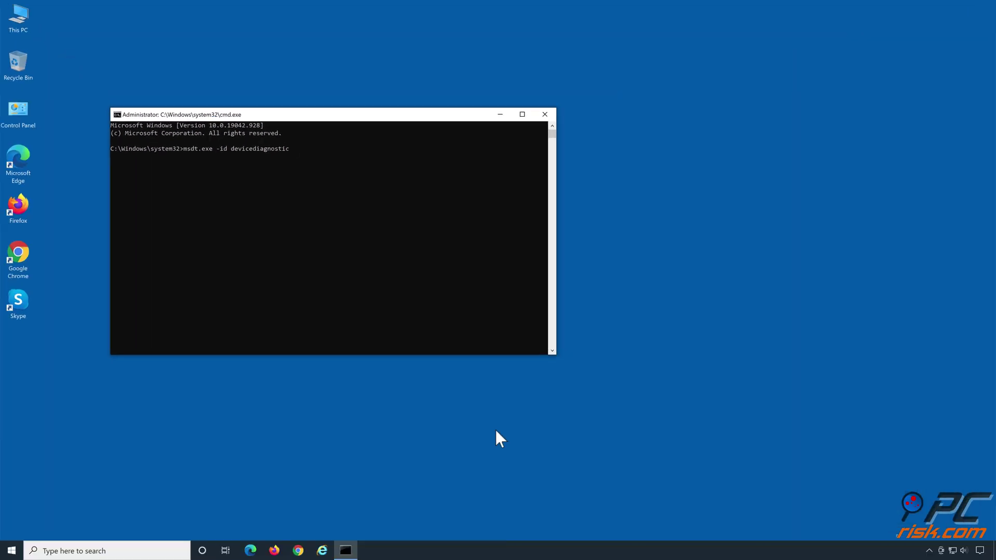
key(Return)
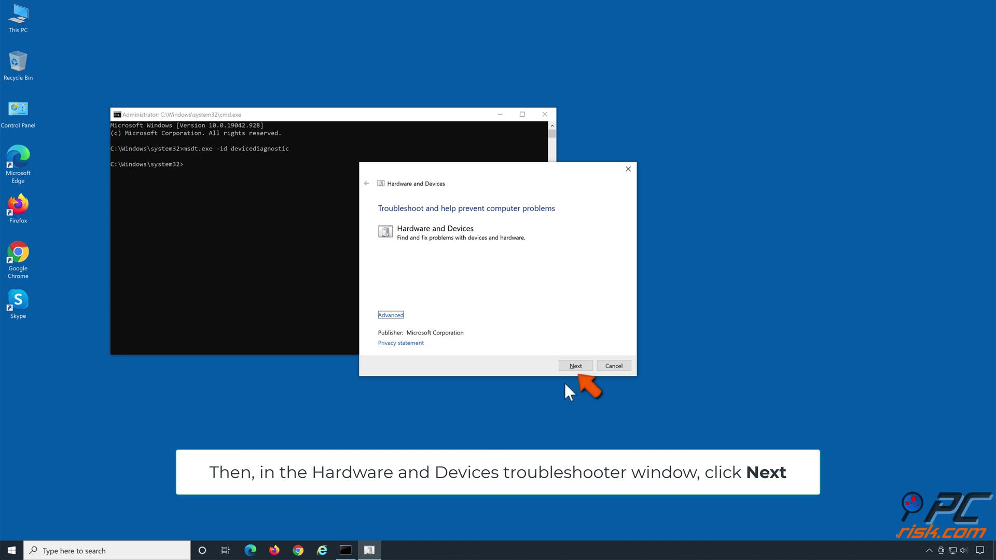
- Run the Hardware and Devices troubleshooter, apply its fix, enable automatic driver checking, then close it
click(576, 367)
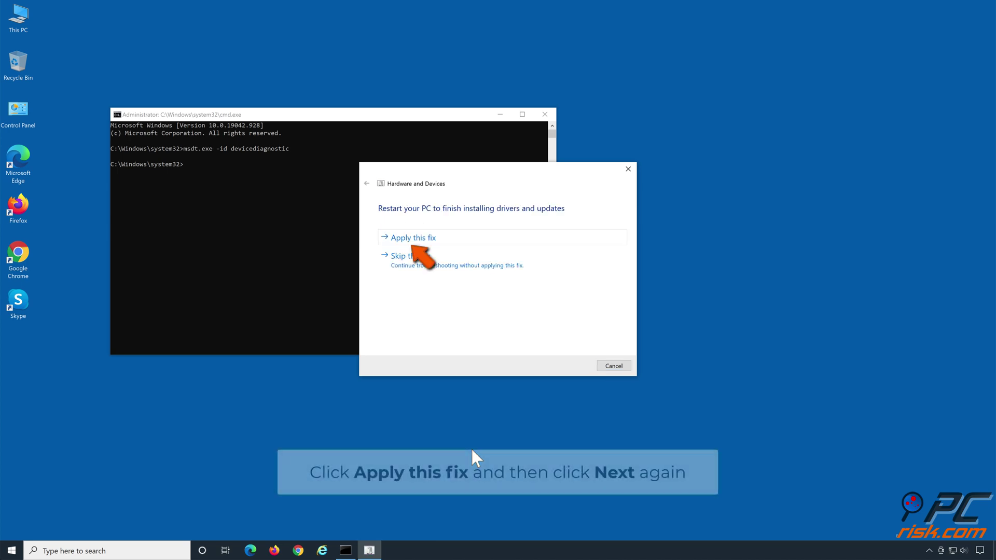
click(451, 240)
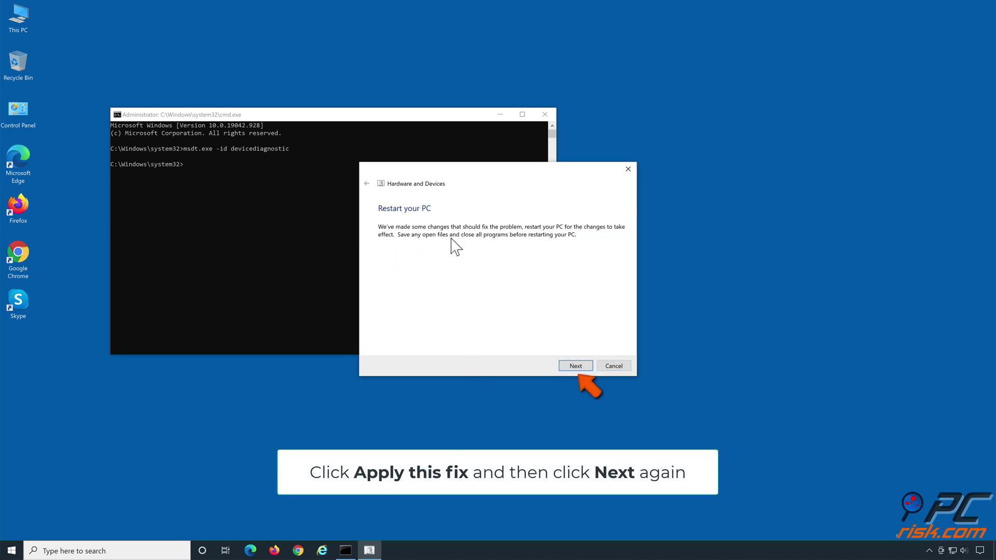
click(575, 365)
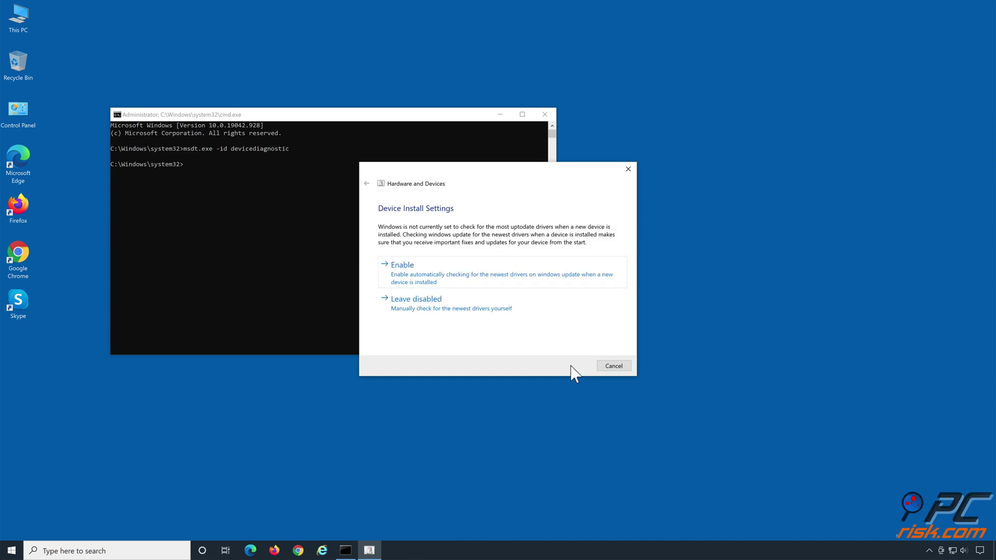
click(447, 266)
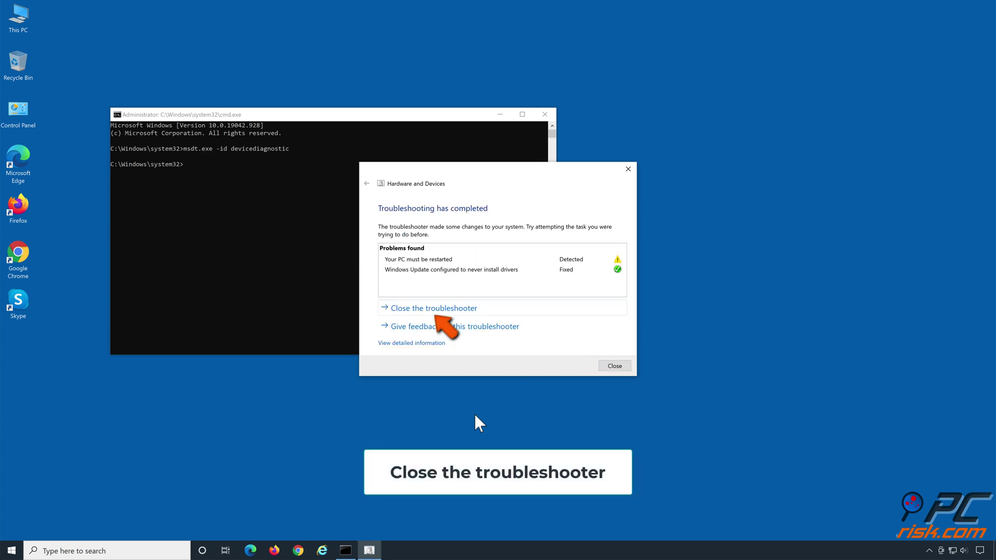
click(453, 310)
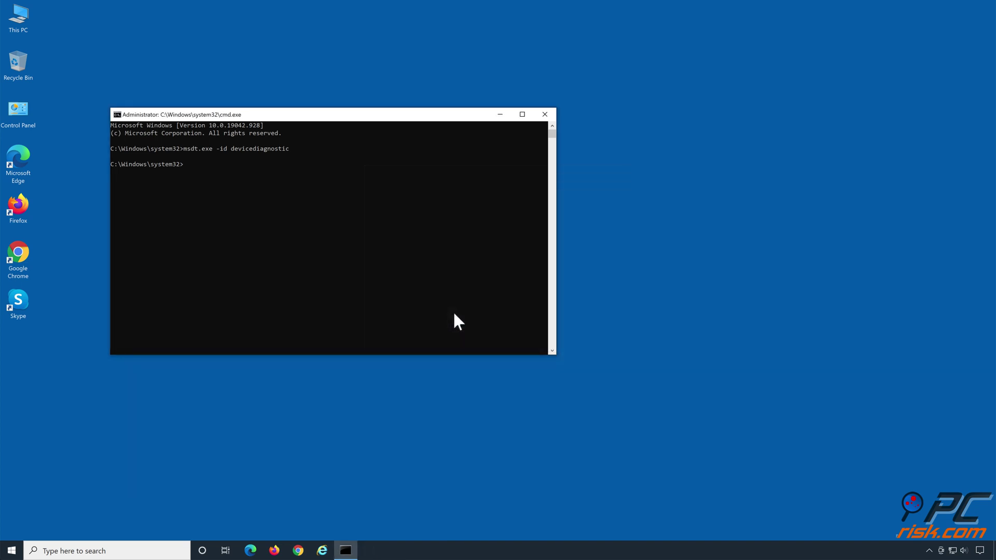
- Close Command Prompt and open Device Manager from the Start button's context menu
click(545, 115)
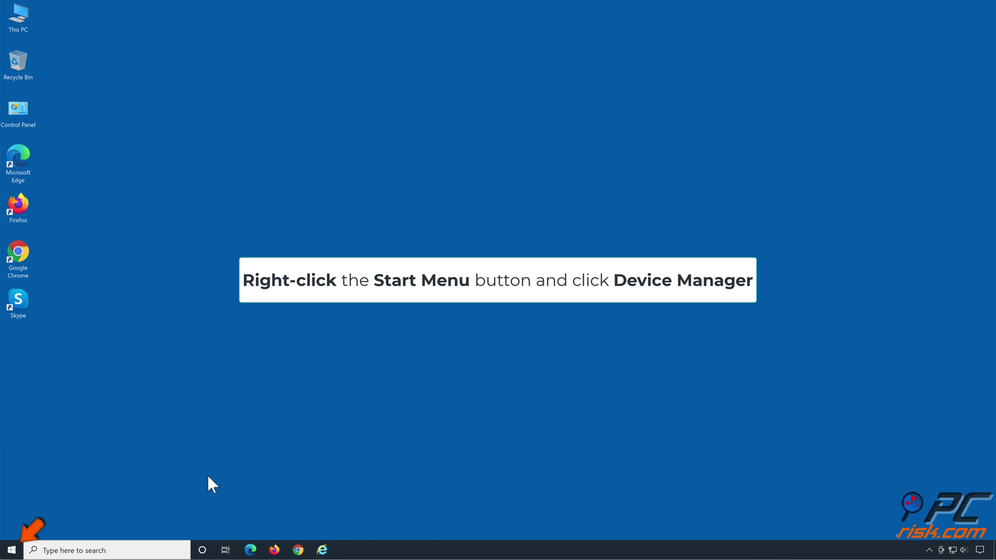
right_click(21, 547)
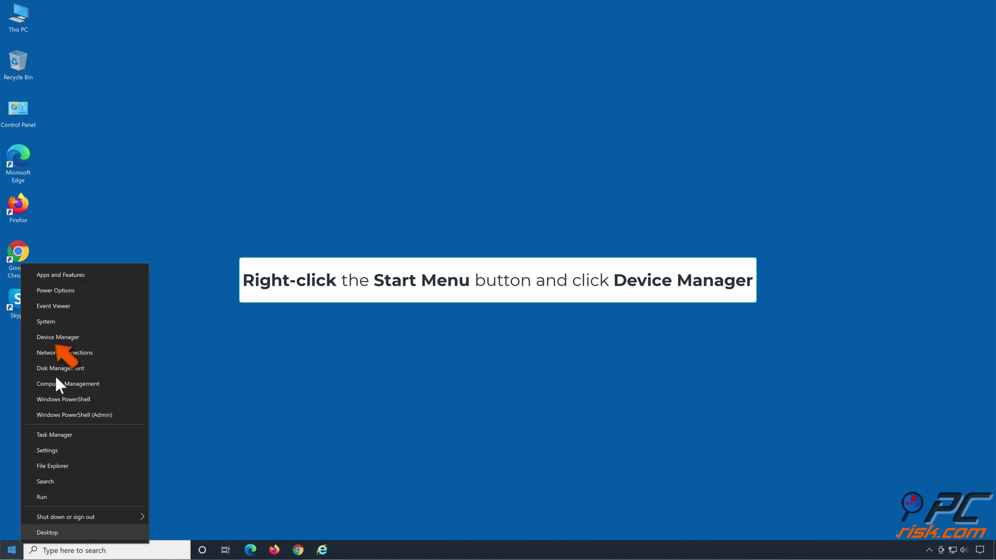
click(61, 338)
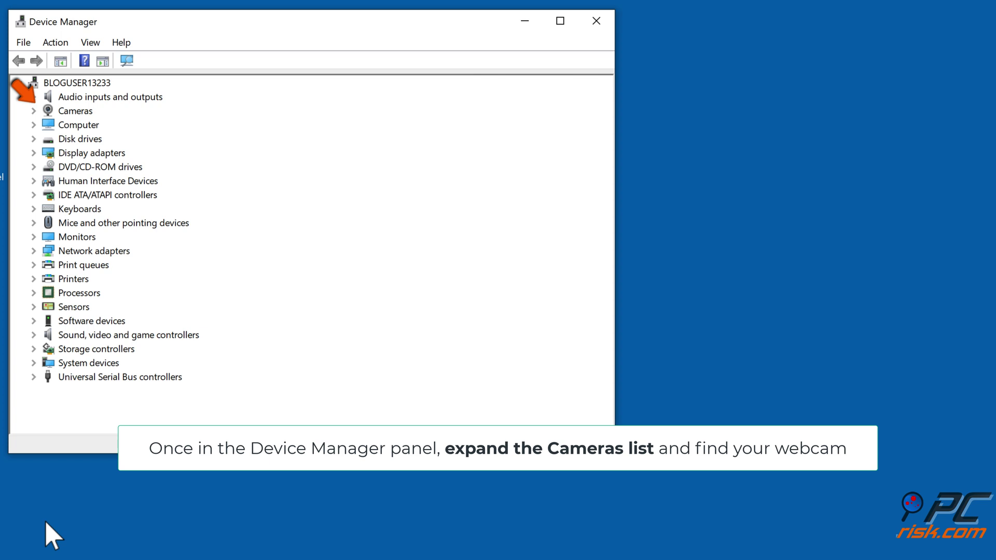
- Search automatically for a newer FaceTime HD Camera (Built-in) driver; the best drivers are already installed
click(33, 110)
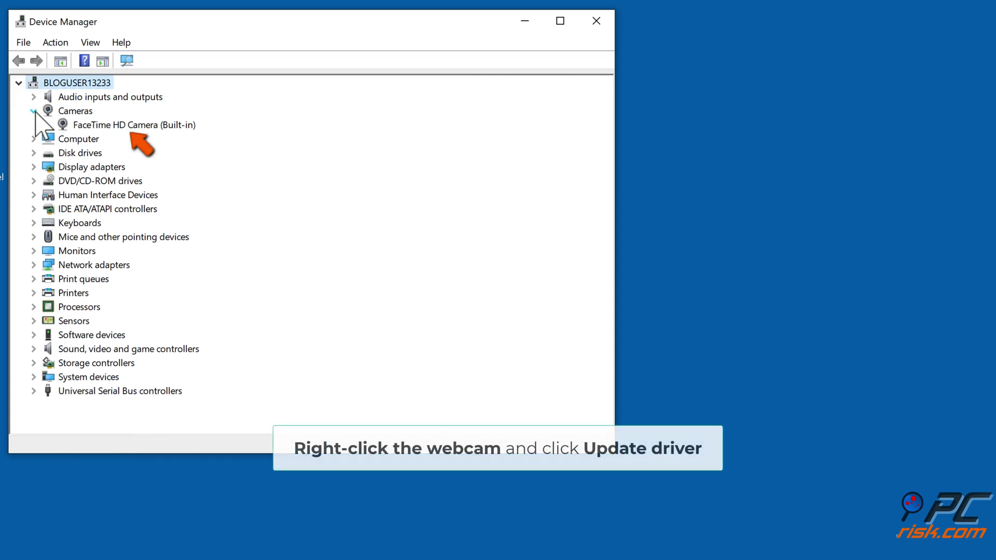
click(158, 128)
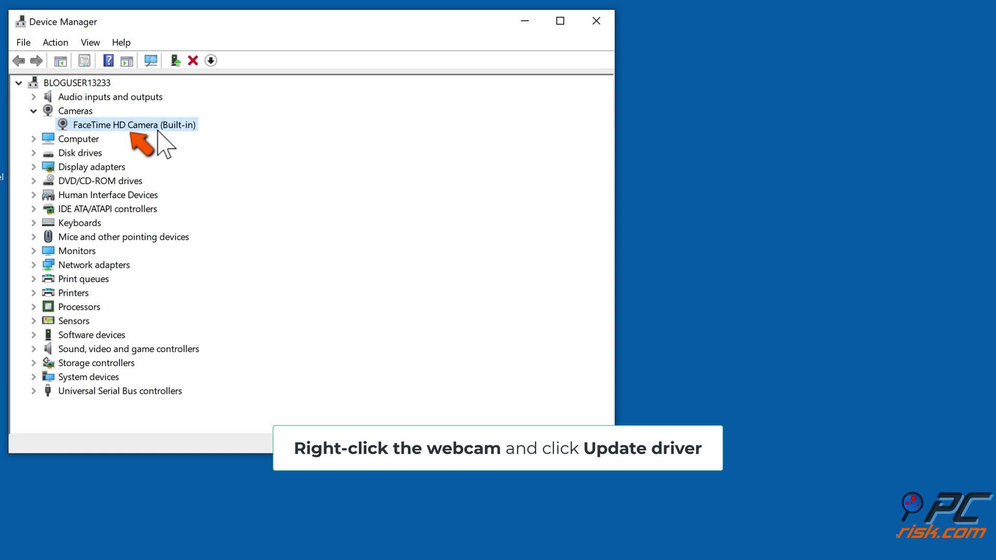
right_click(157, 130)
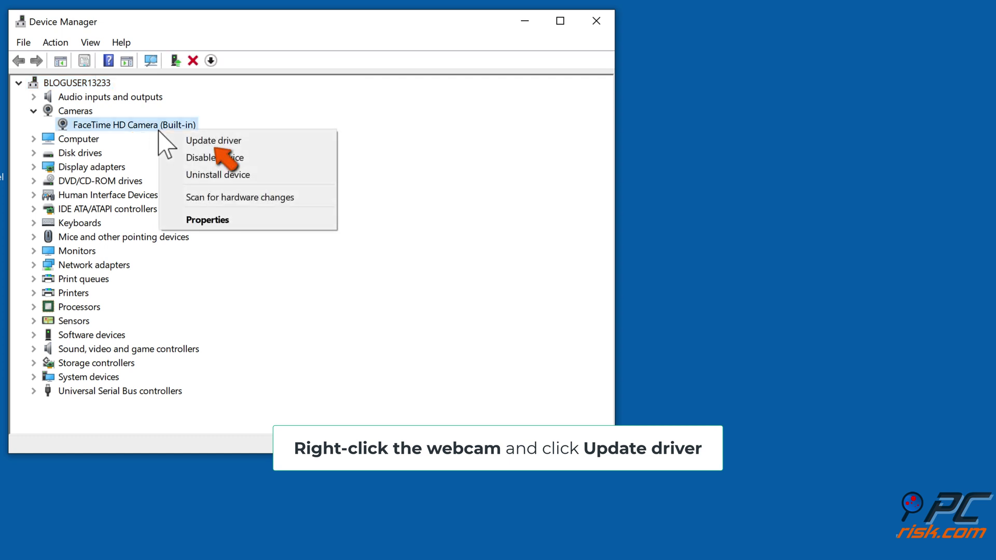
click(219, 146)
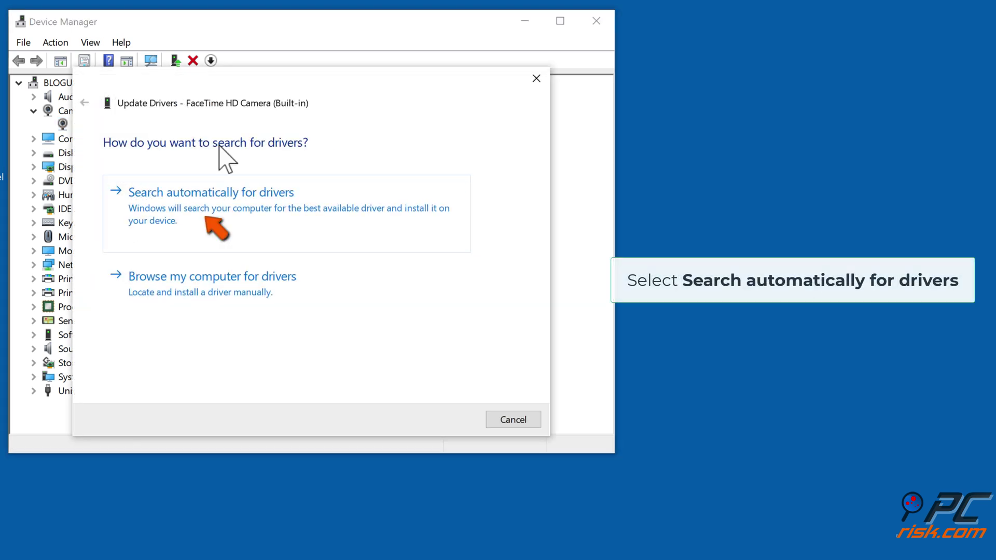
click(190, 217)
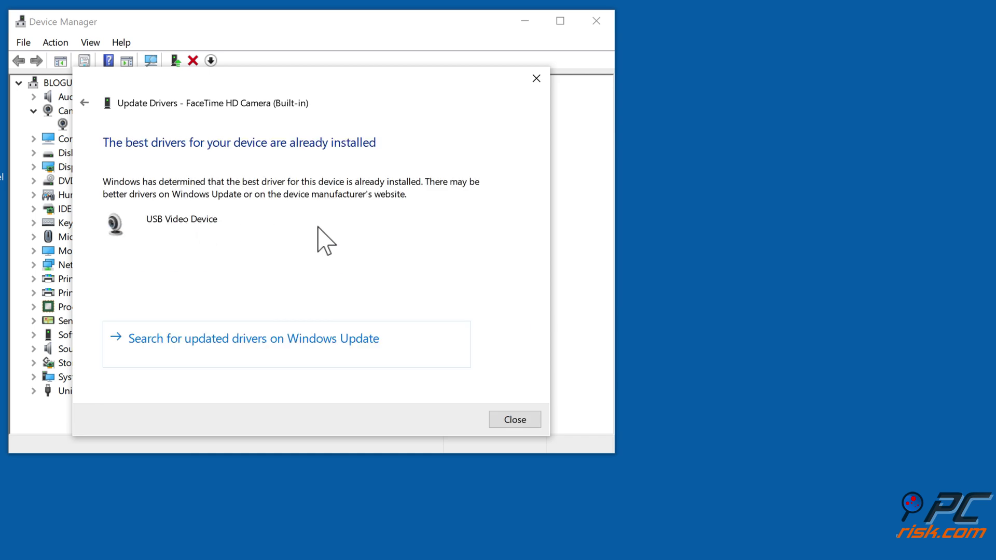
click(500, 419)
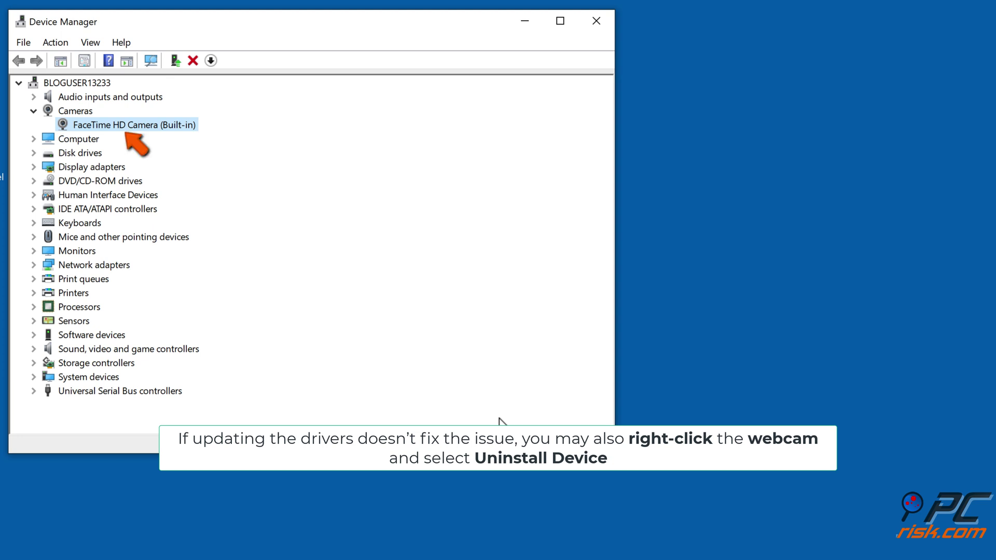
- Uninstall the FaceTime HD Camera (Built-in) device and confirm its removal
right_click(129, 128)
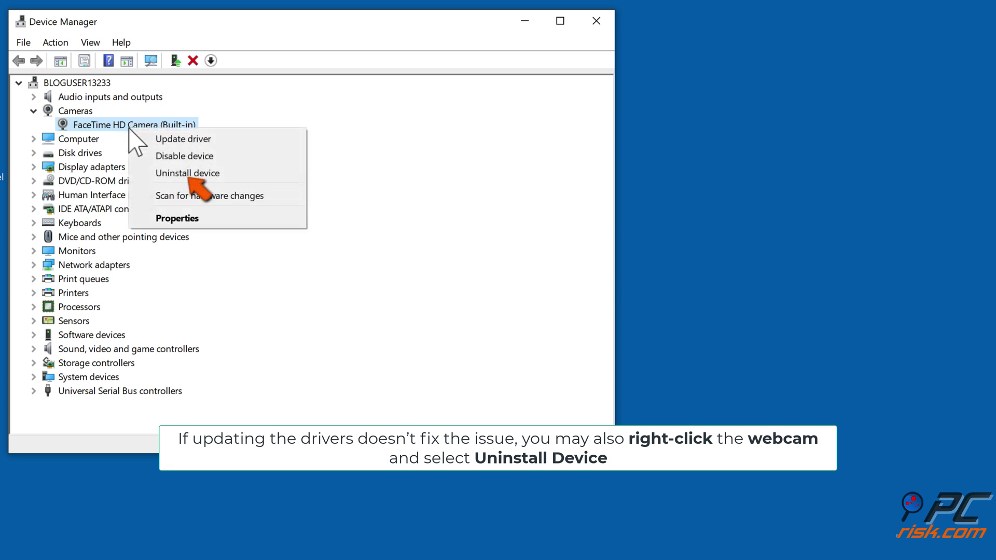
click(221, 175)
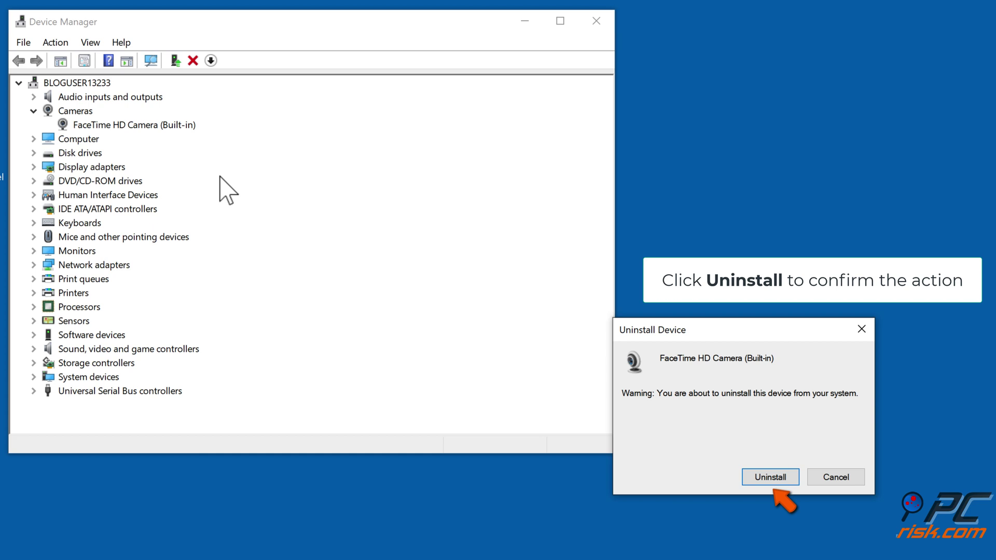
click(771, 479)
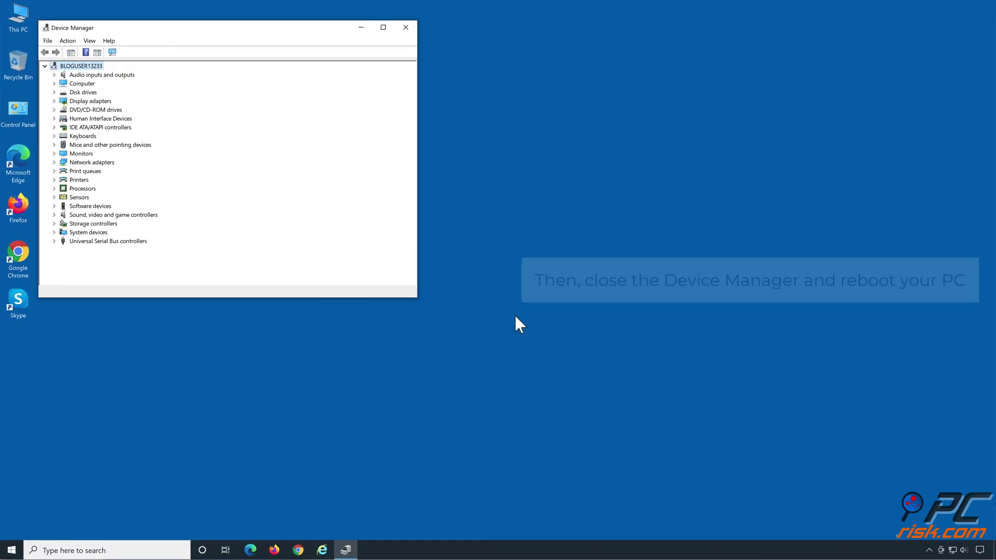
- Close Device Manager and restart Windows from the Start menu's Power options
click(409, 28)
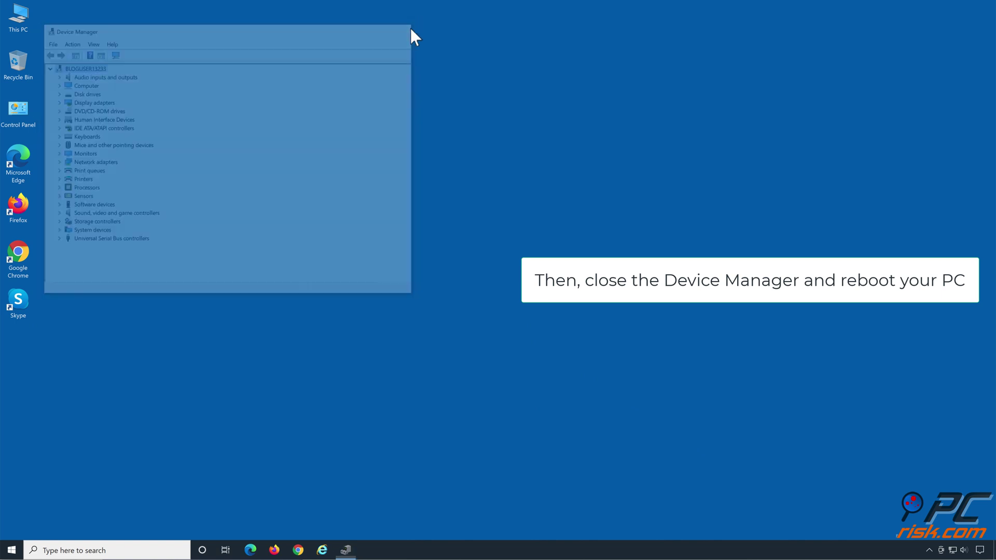
click(11, 550)
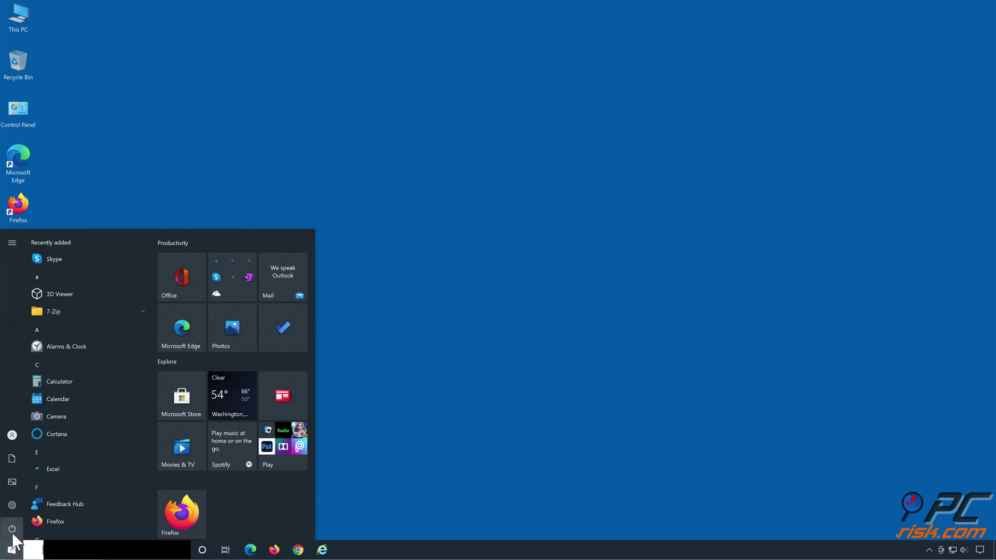
click(12, 528)
click(34, 508)
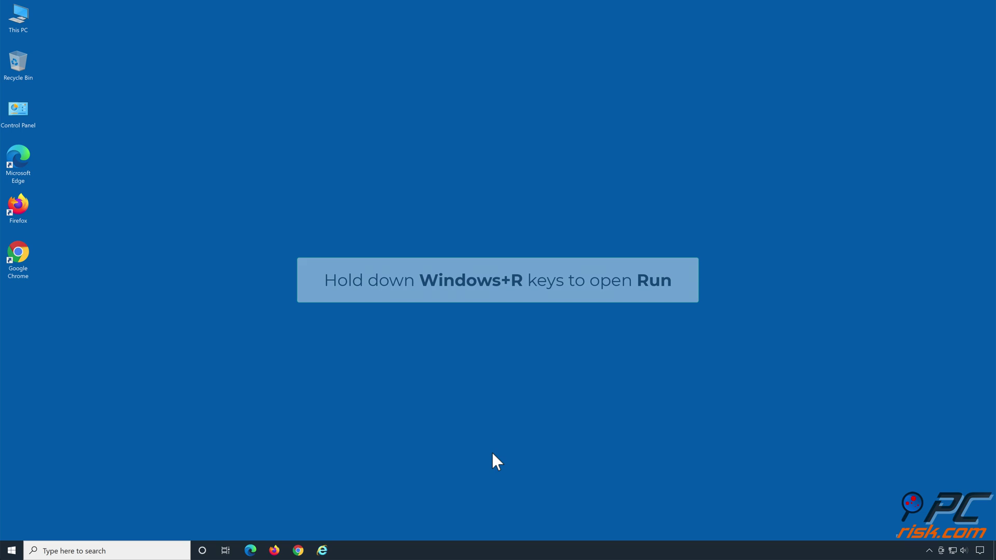
- Run regedit from the Win+R Run box to open Registry Editor
key(super+r)
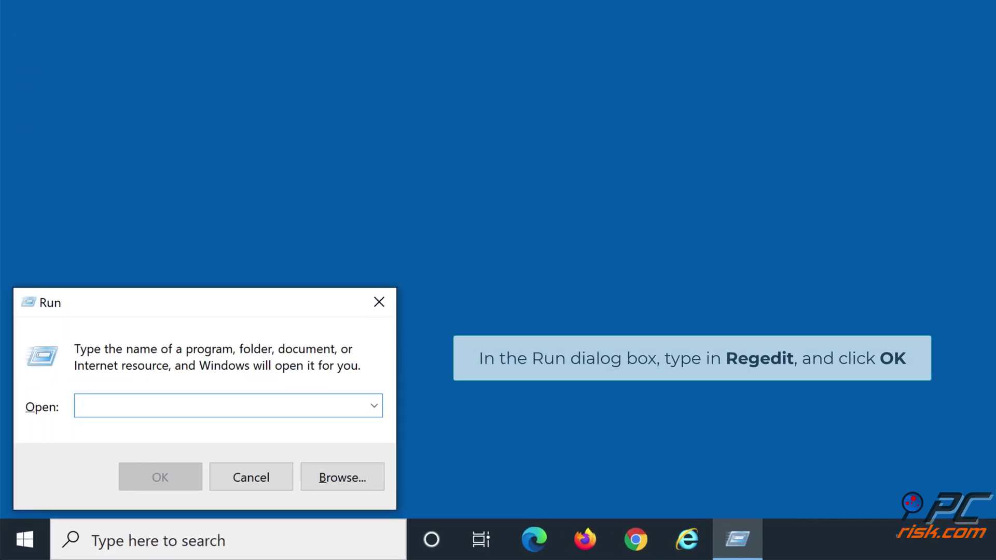
text(regedit)
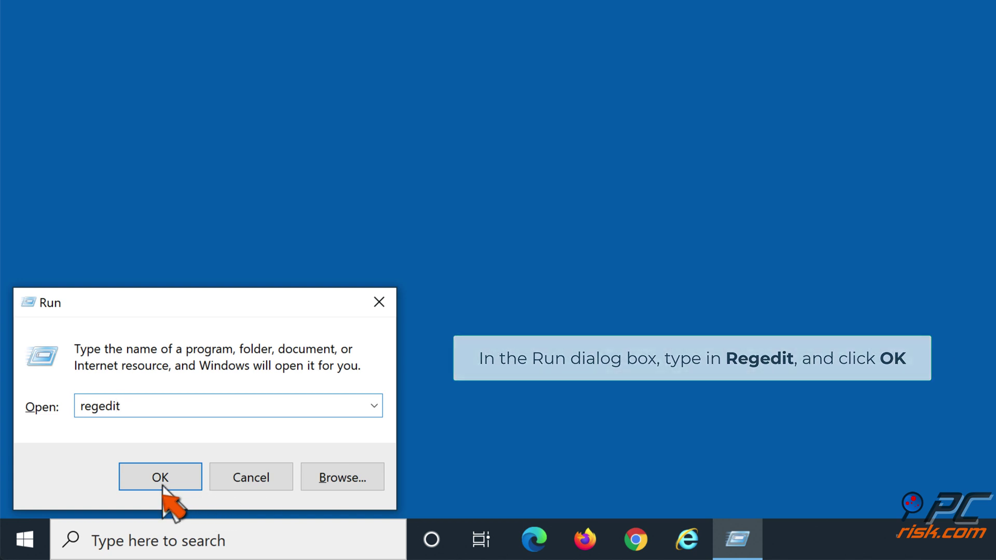
click(162, 486)
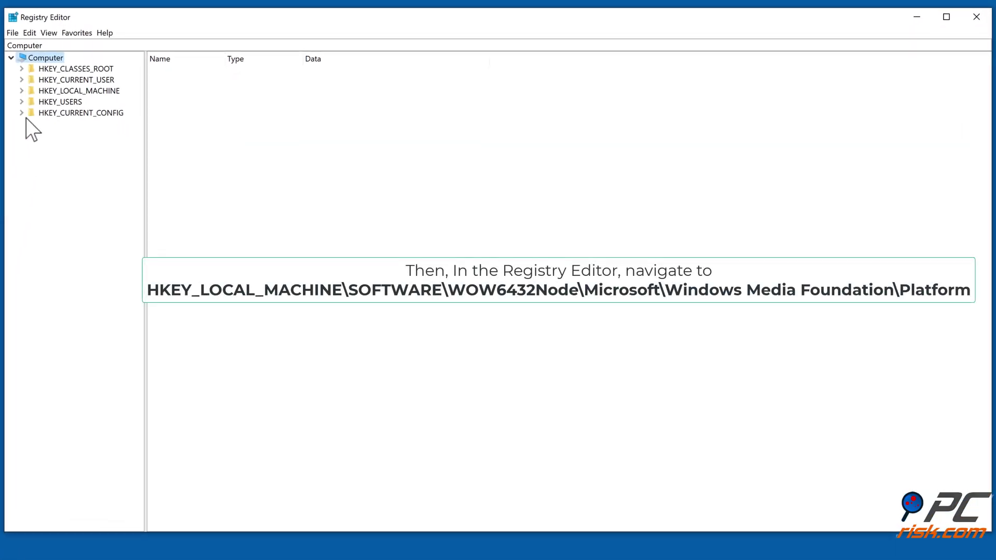
- Expand HKEY_LOCAL_MACHINE, SOFTWARE, WOW6432Node, Microsoft and Windows Media Foundation, then select its Platform subkey
click(22, 91)
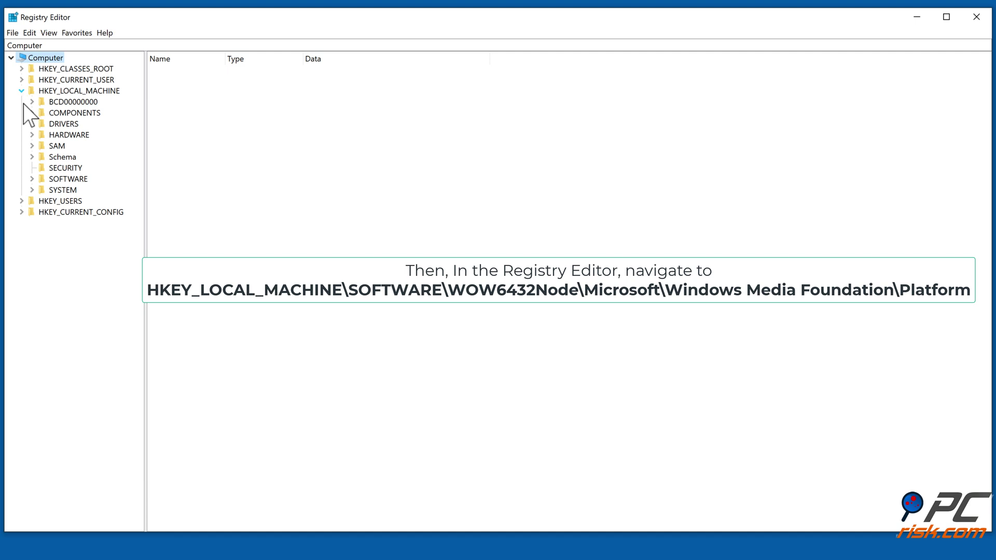
click(31, 179)
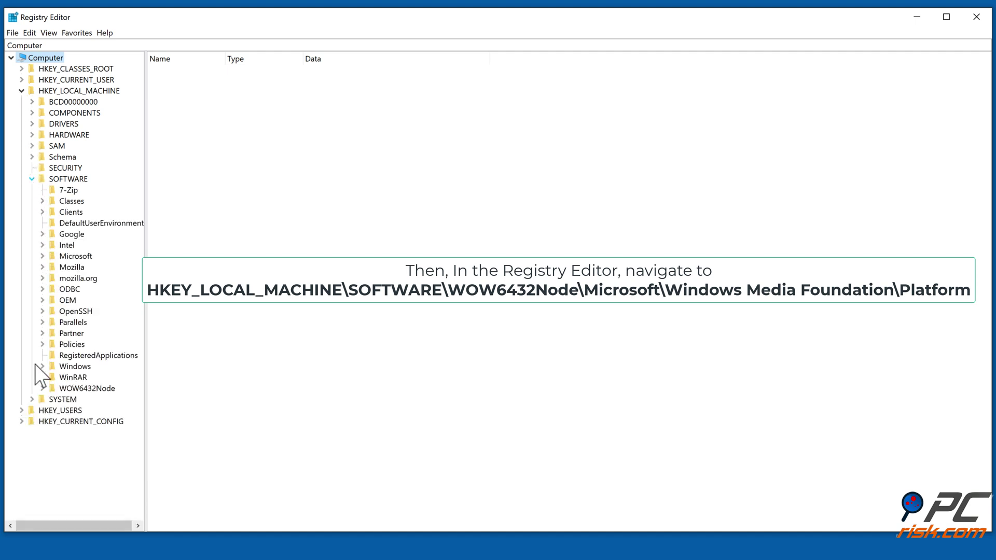
click(42, 389)
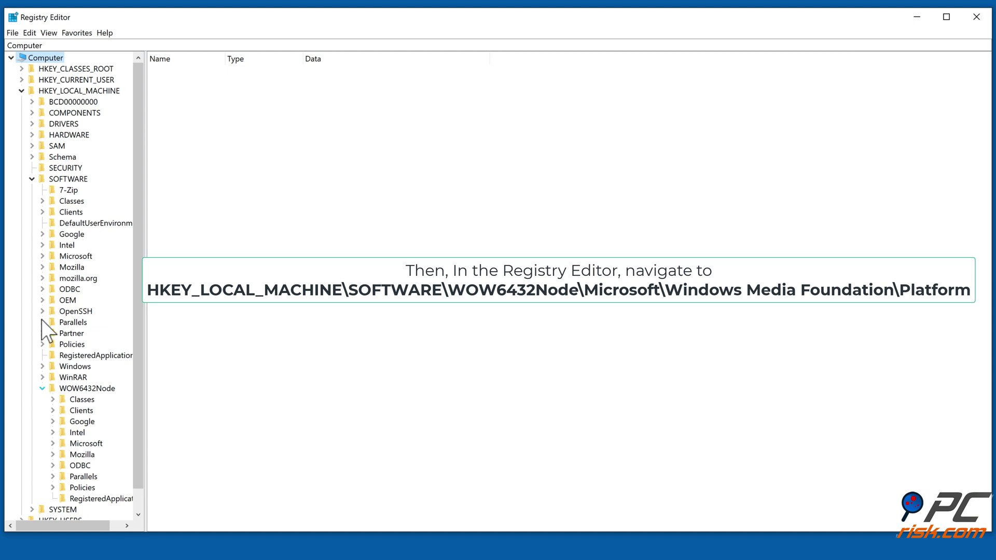
scroll(50, 288, down, 1)
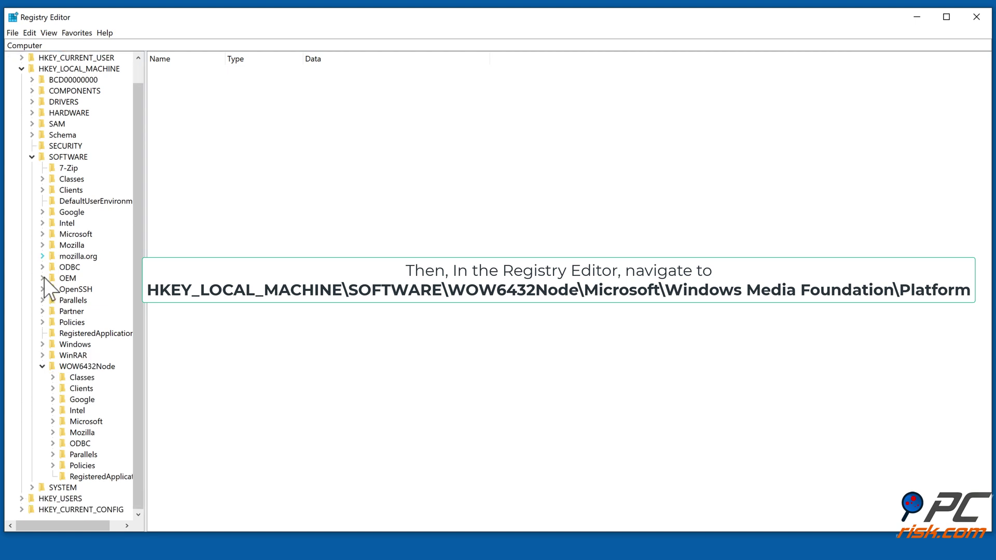
click(53, 422)
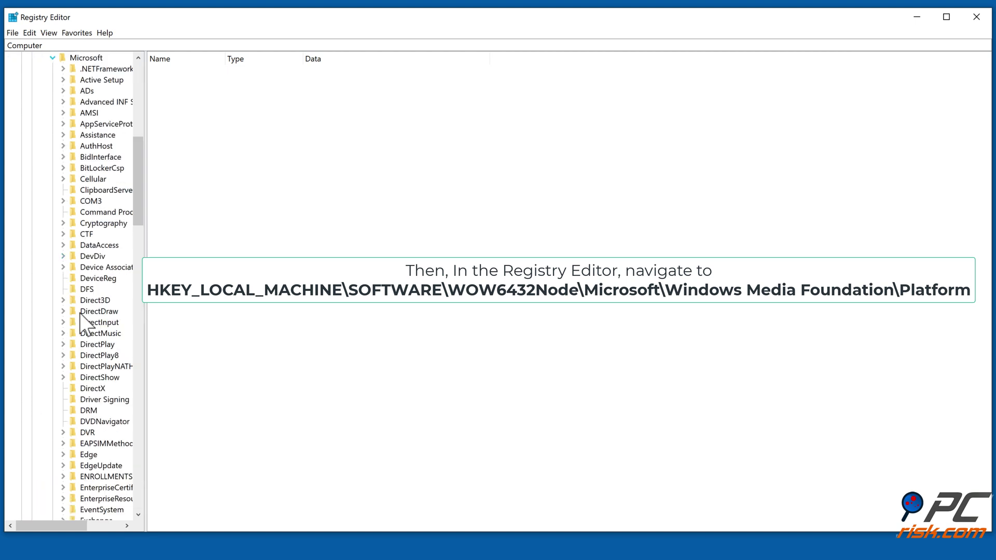
scroll(80, 313, down, 20)
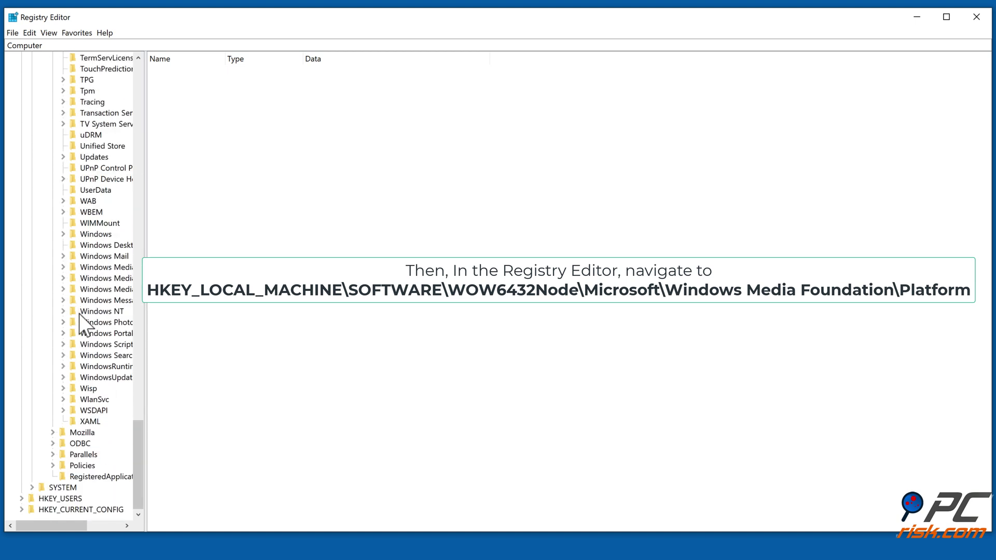
click(107, 279)
click(63, 279)
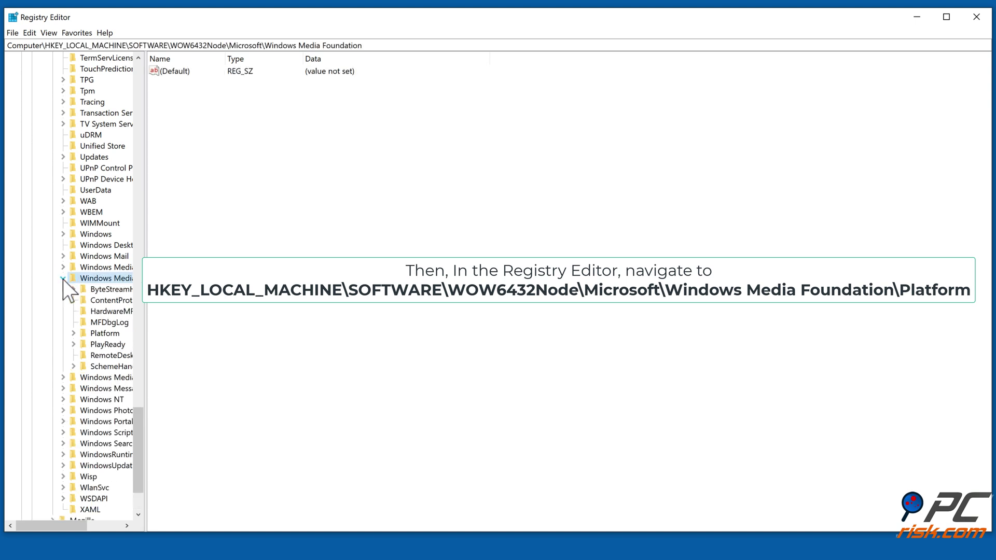
click(83, 334)
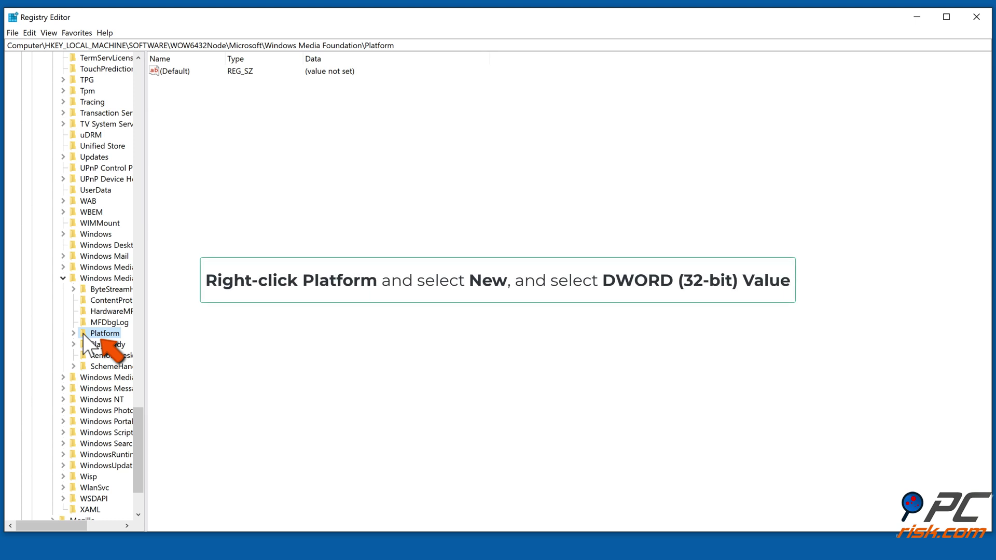
- Create a DWORD (32-bit) value named EnterFrameServerMode under the Platform key and select it
right_click(83, 335)
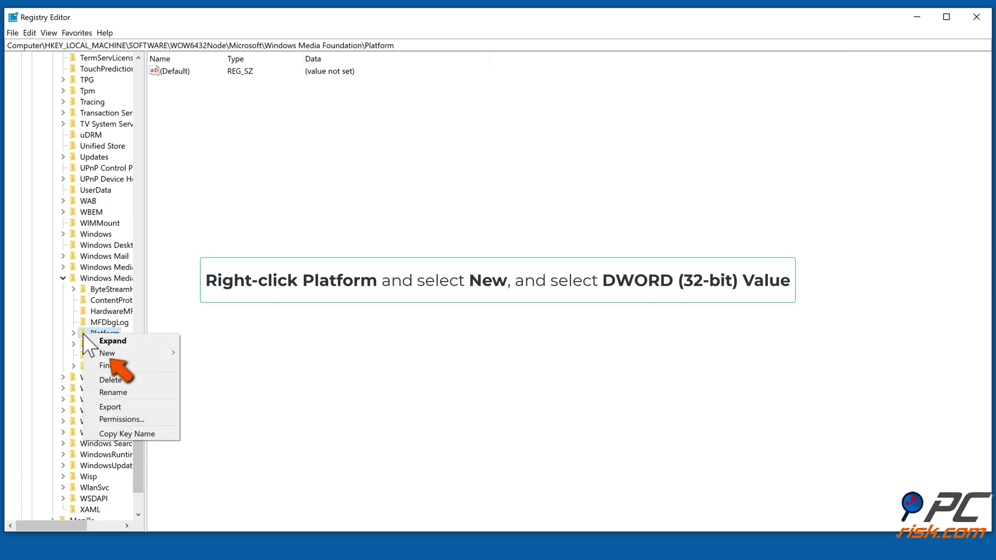
click(135, 353)
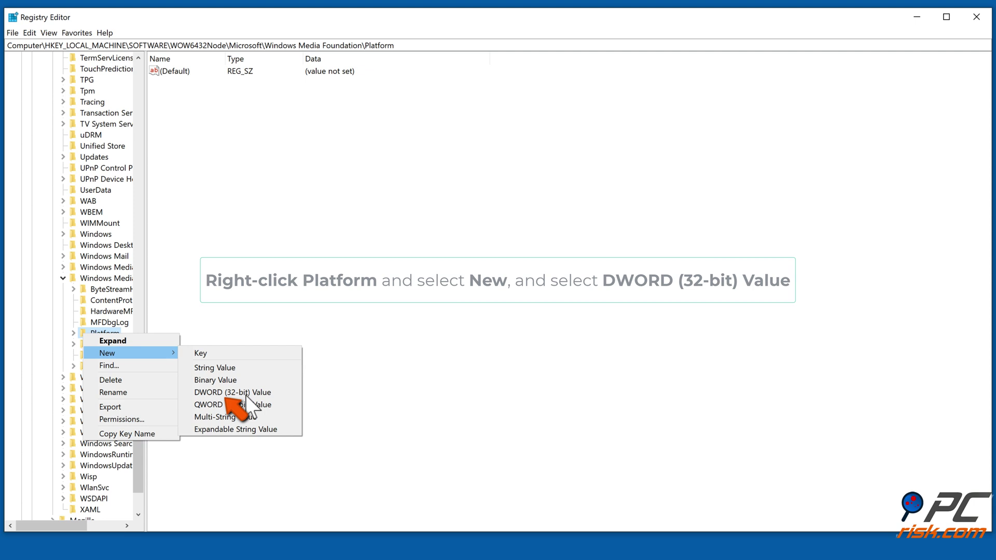
click(245, 395)
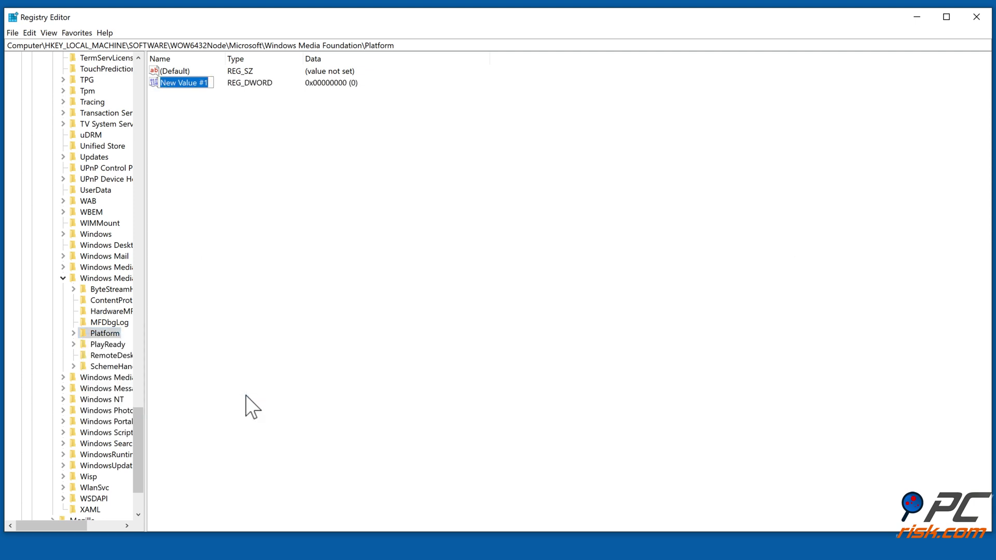
text(E)
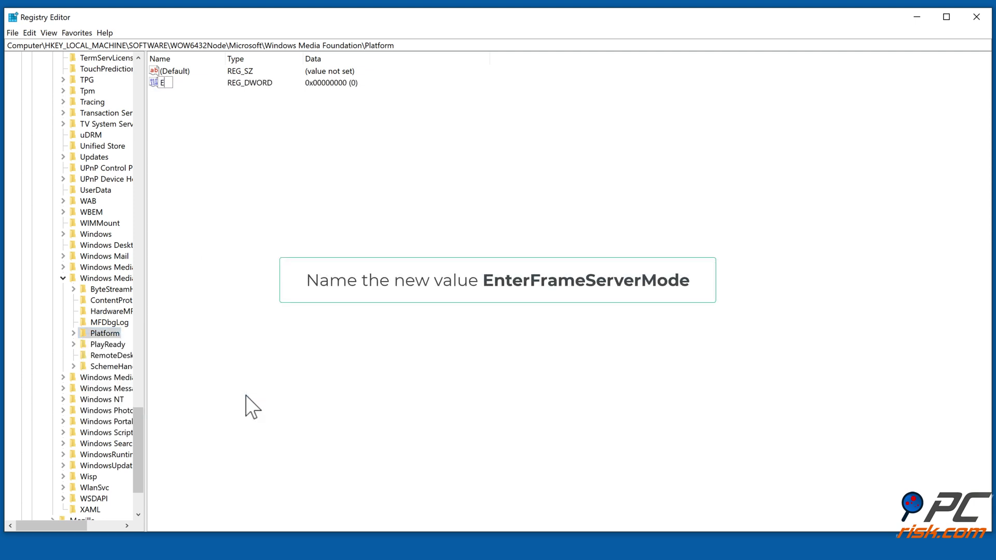
text(nter)
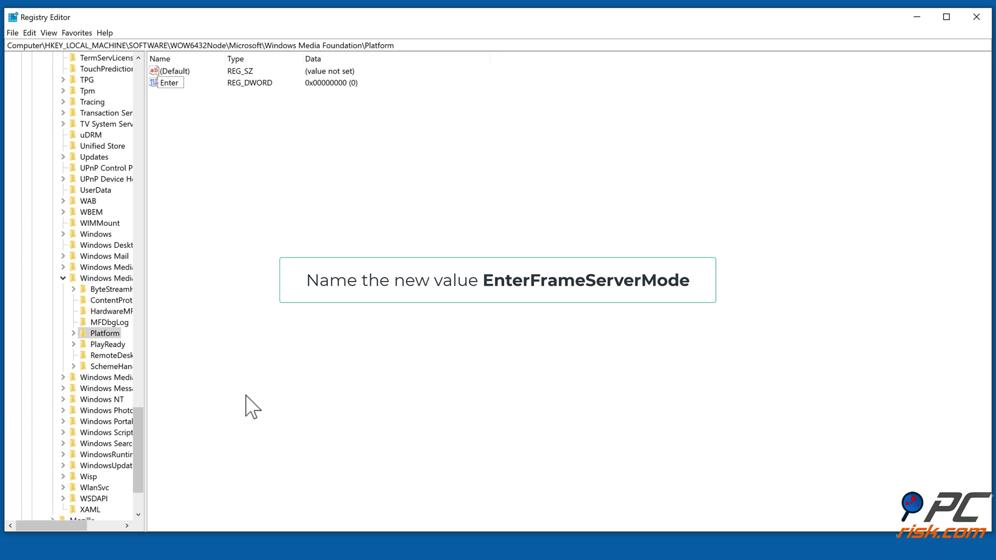
text(FrameServerMode)
key(Return)
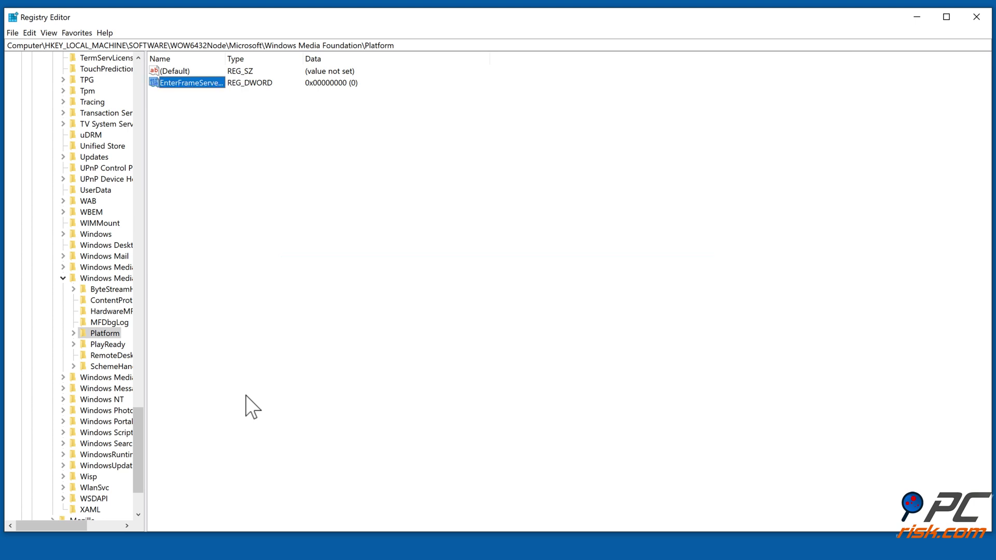
click(185, 140)
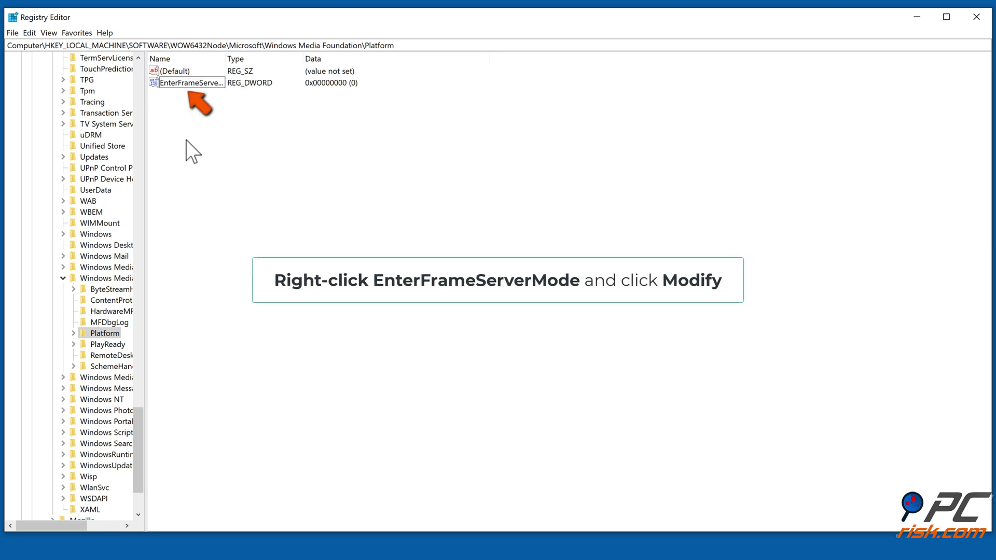
- Modify EnterFrameServerMode and save it with value data 0
right_click(193, 84)
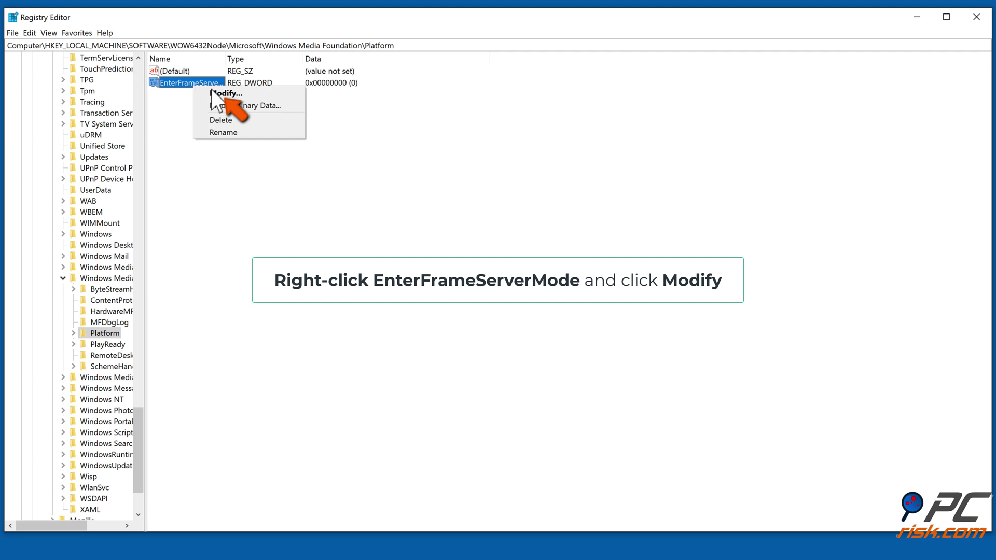
click(248, 95)
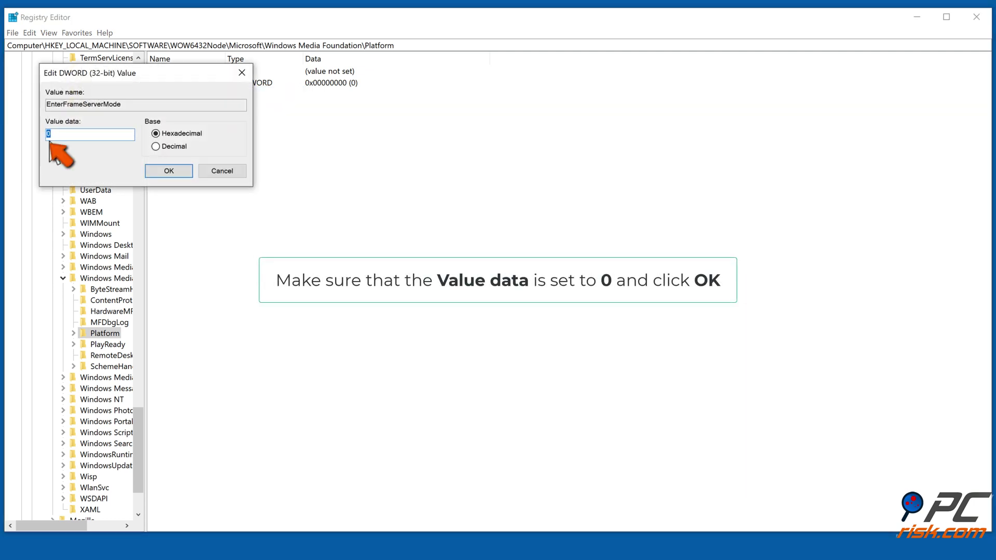
click(169, 171)
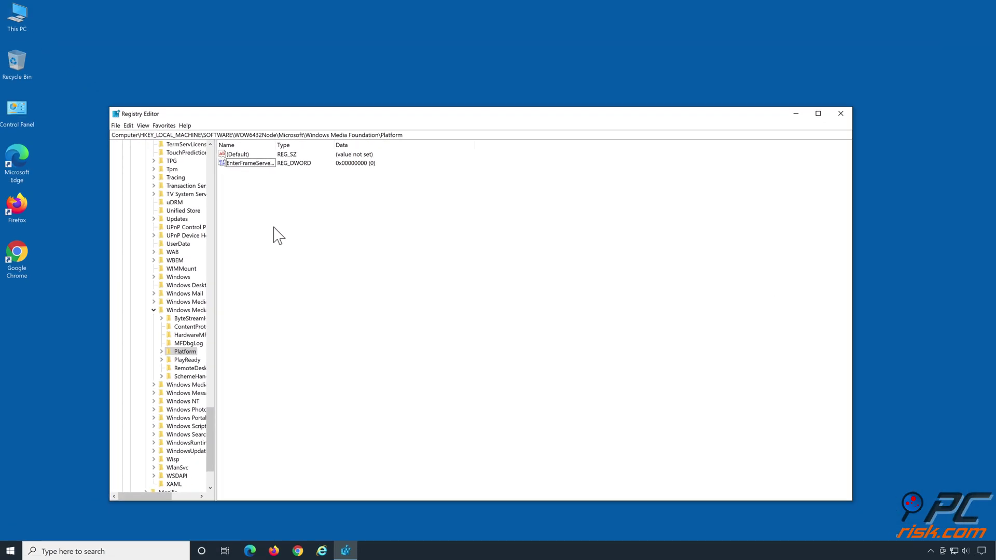
- Close Registry Editor, then choose Restart from the Start menu's Power options
click(839, 115)
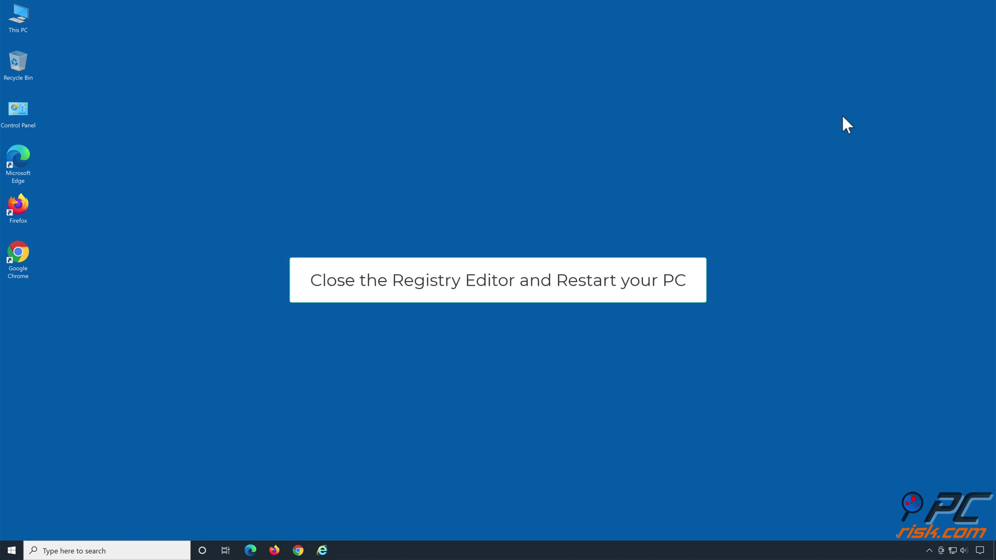
click(11, 548)
click(13, 529)
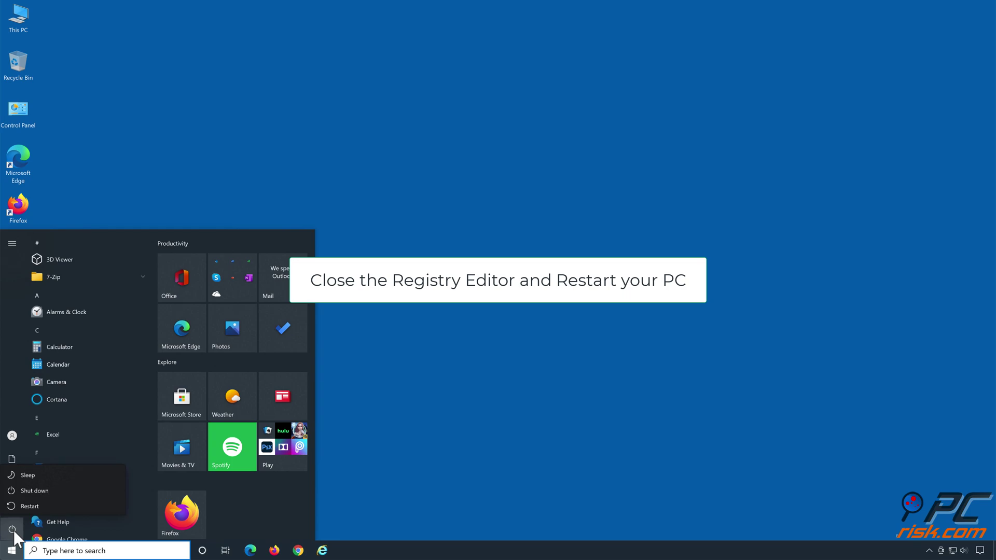
click(38, 506)
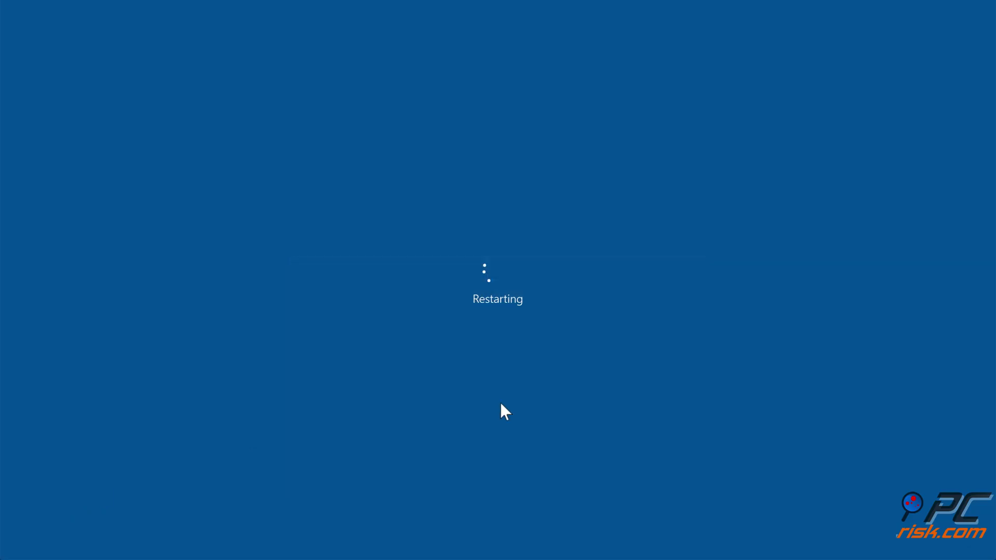